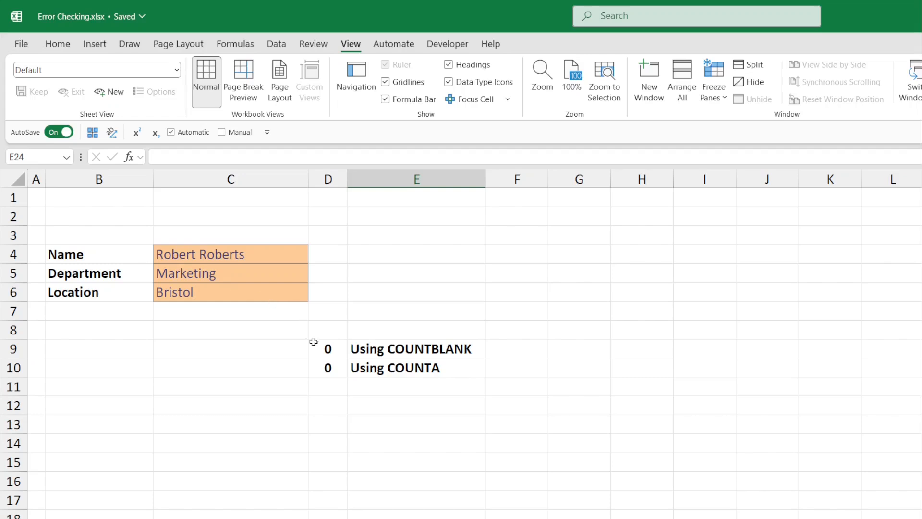
- Examine the COUNTBLANK formula in D9 and the input range C4:C6 it refers to
left_click(328, 349)
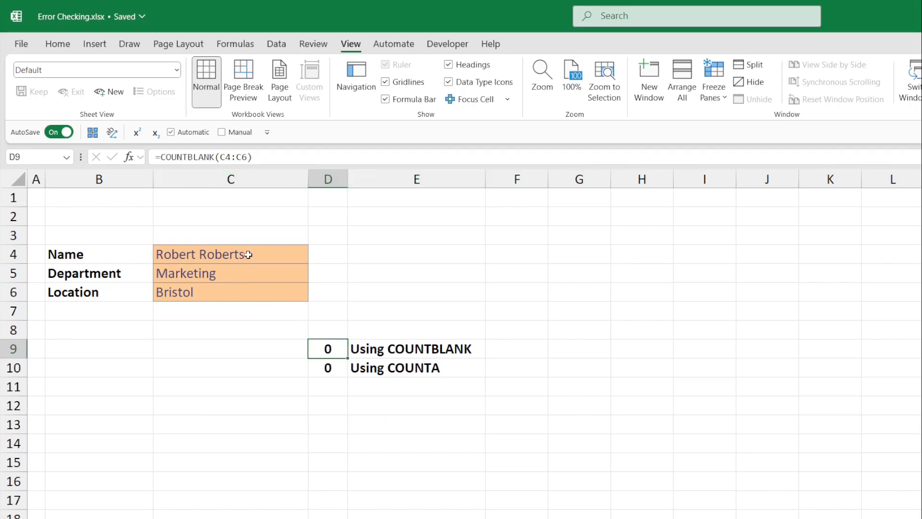
left_click_drag(245, 253, 239, 288)
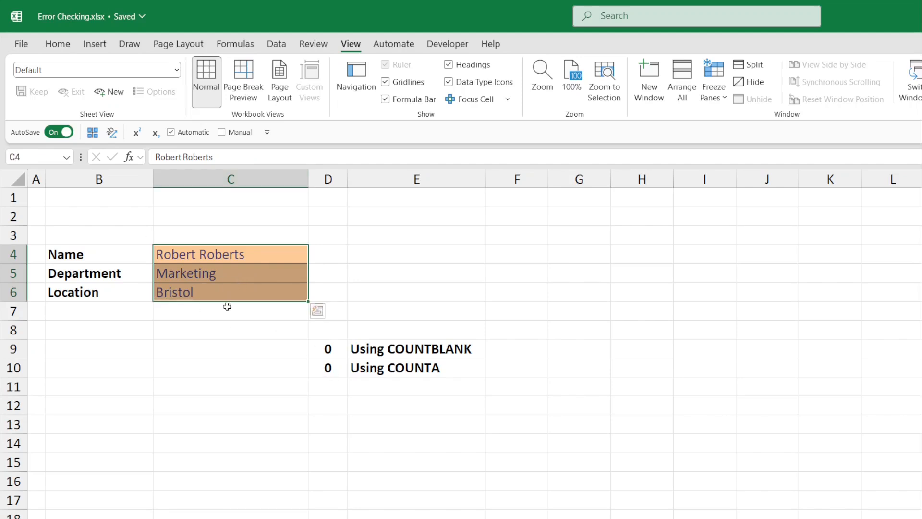
left_click(321, 349)
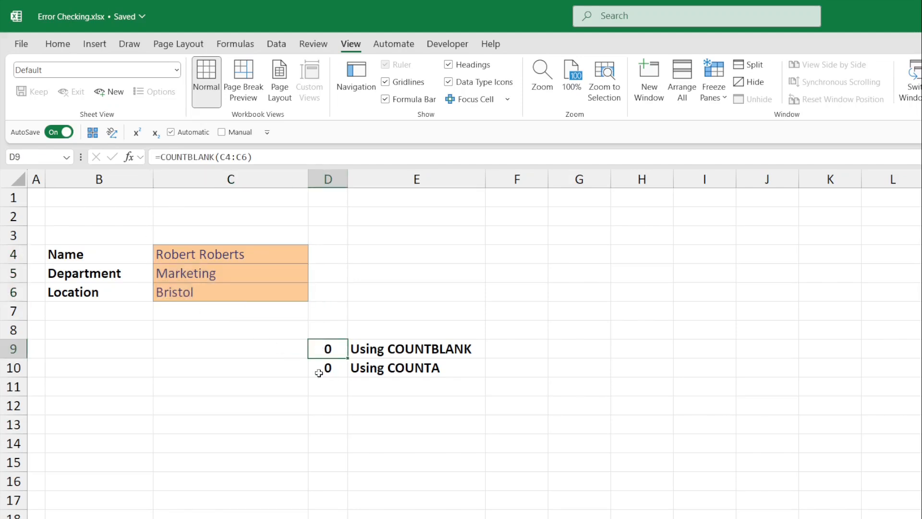
- Clear the Name entry in C4 to test the blank counts, and undo the deletion
left_click(254, 254)
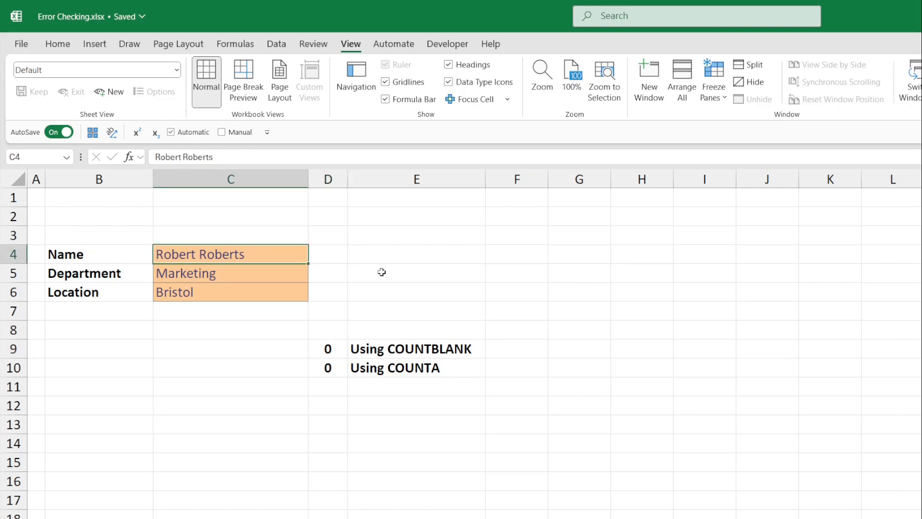
key("Delete")
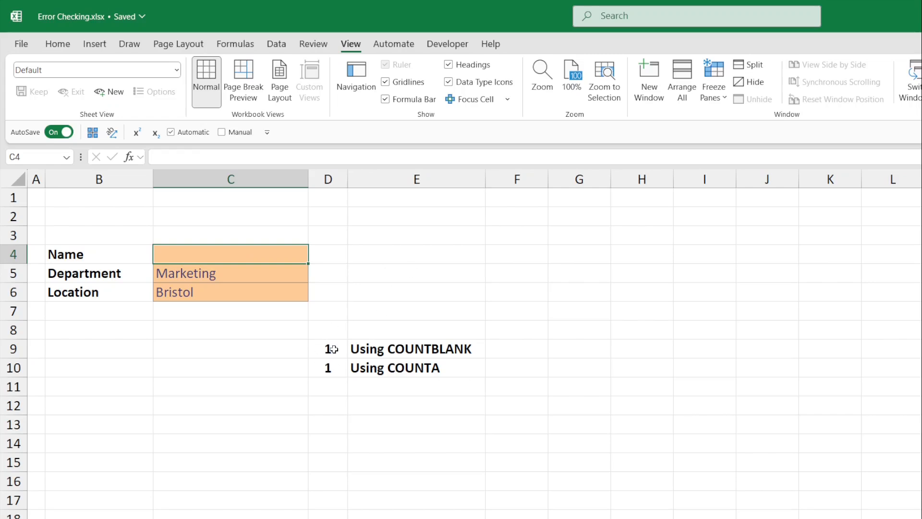
key("ctrl+z")
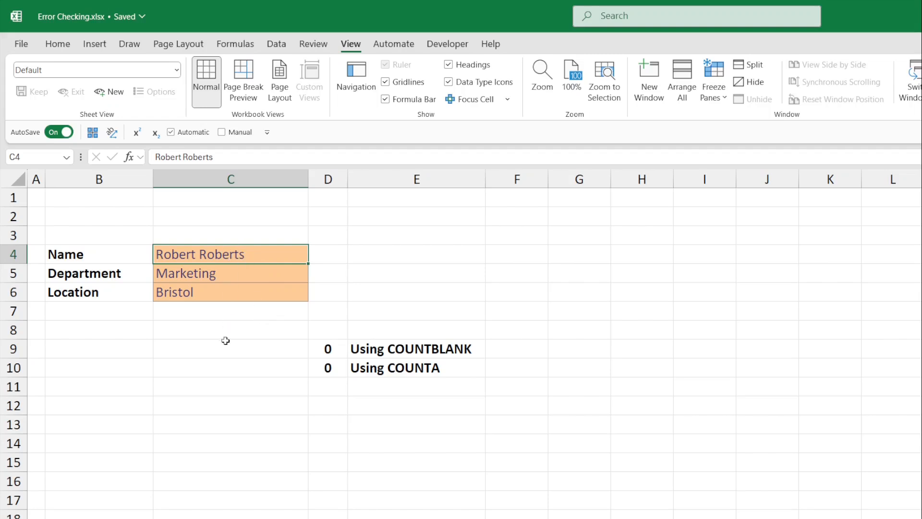
- Check the COUNTA formula in D10 and clear the Location entry in C6 to test it
left_click(326, 368)
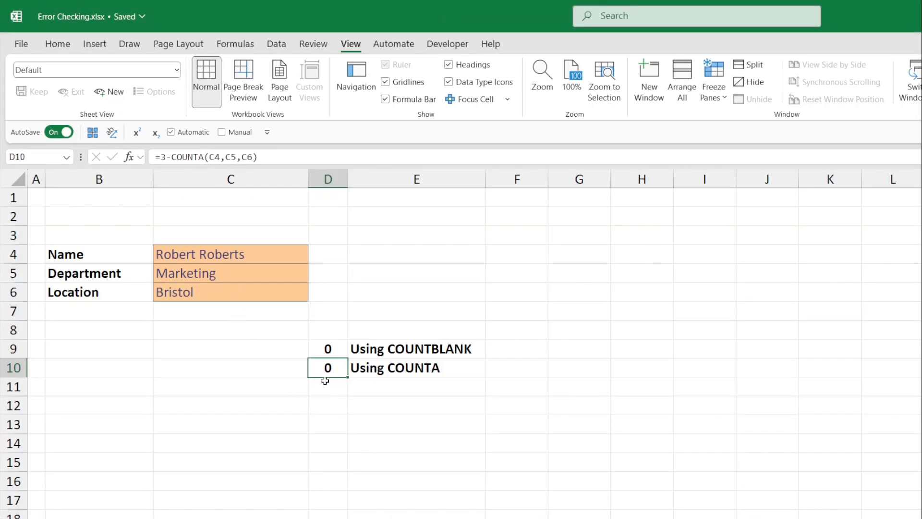
left_click(209, 295)
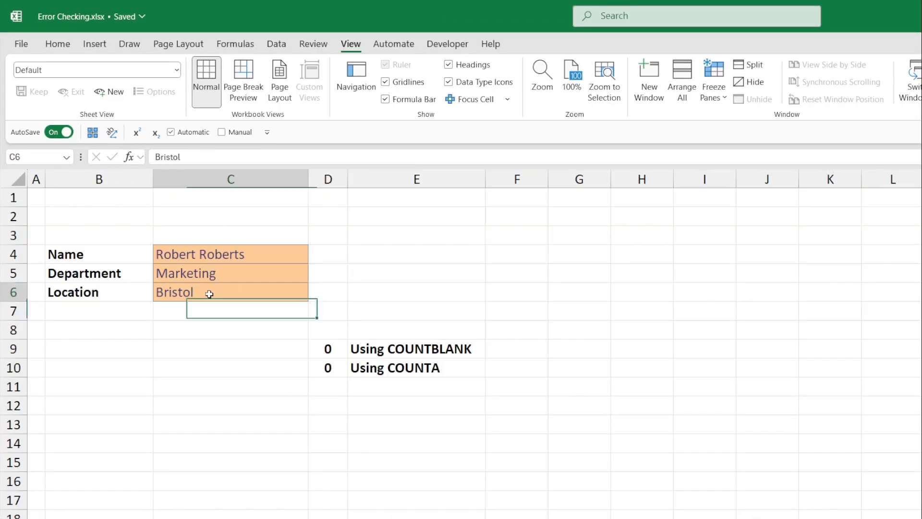
key("Delete")
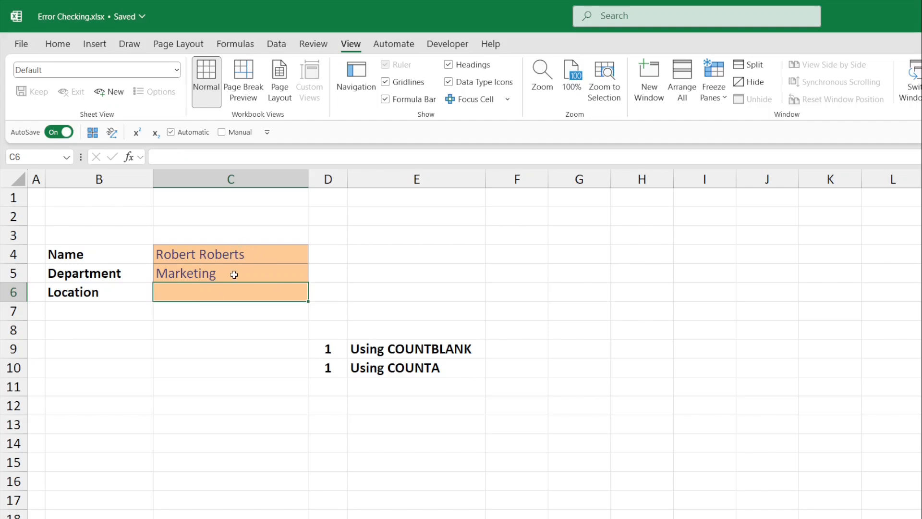
left_click(331, 369)
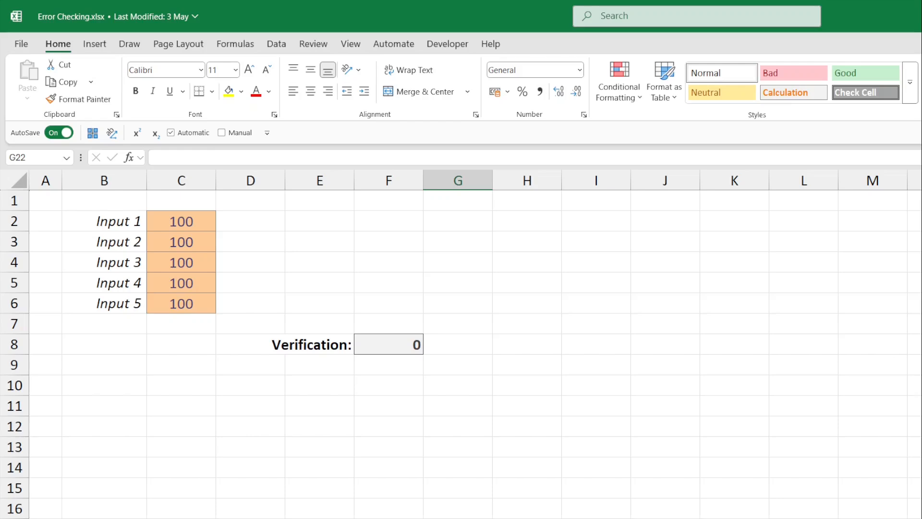
- Check the AVEDEV verification formula in F8 and set Input 3 in C4 to 200
left_click(397, 351)
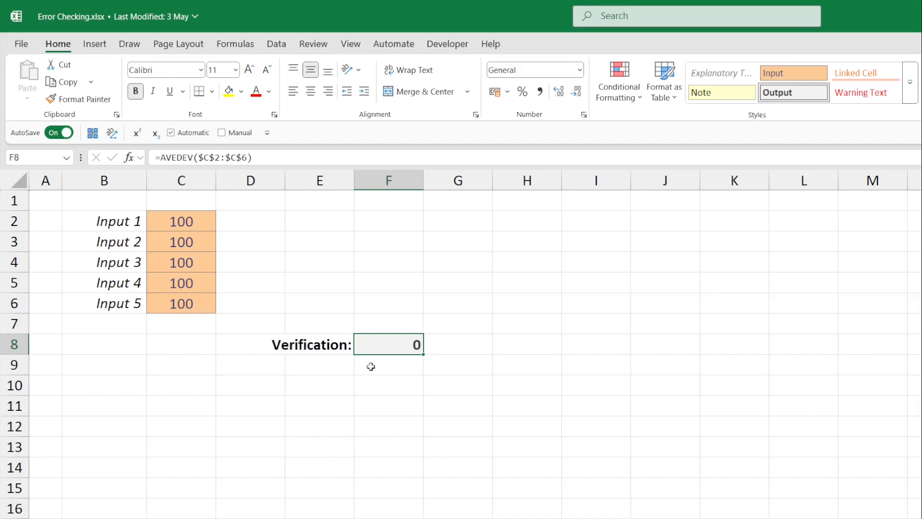
left_click(200, 263)
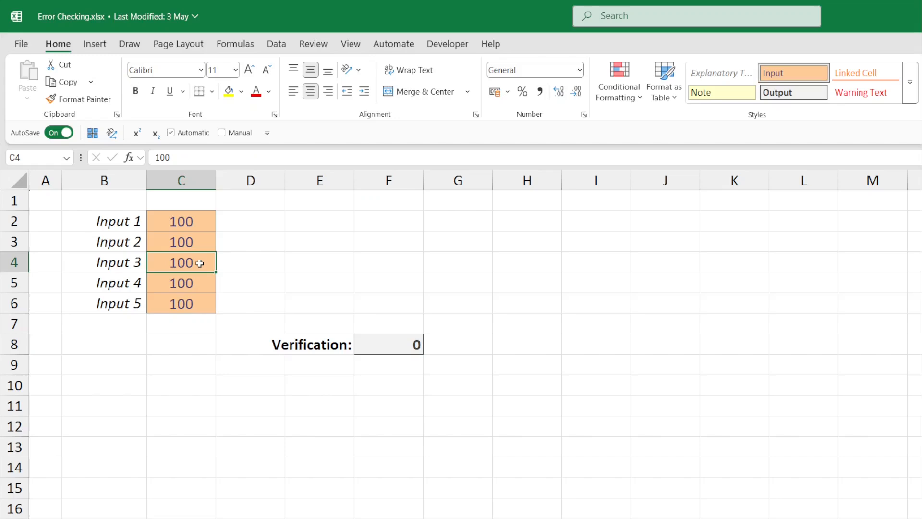
type("200")
key("Return")
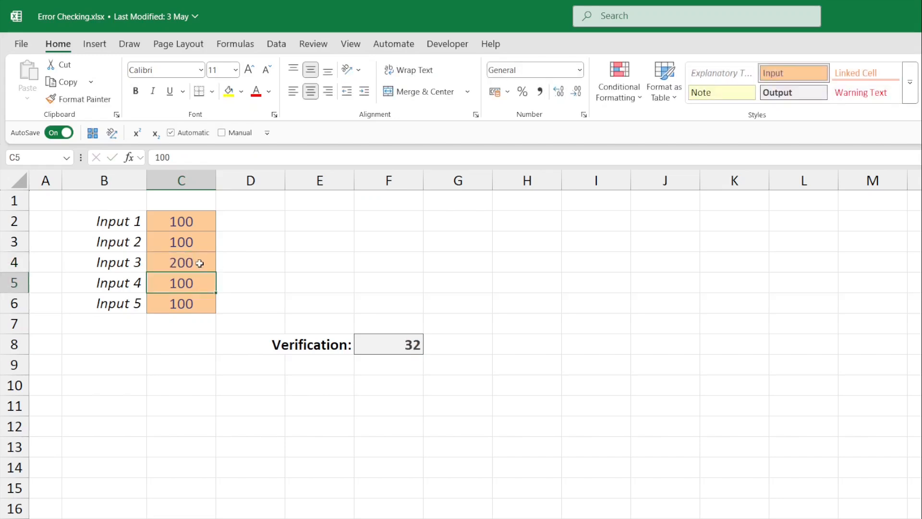
- Set Input 3 in C4 to -100 to test the AVEDEV check with a negative value
left_click(199, 263)
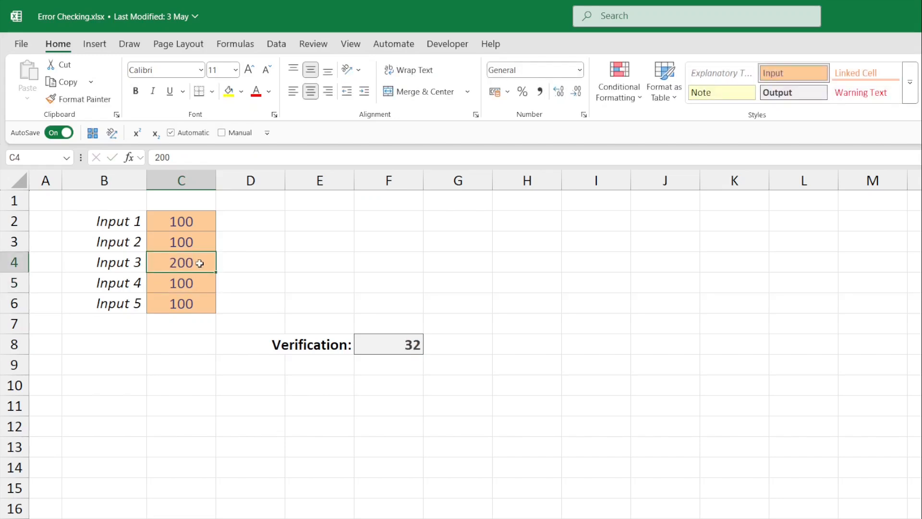
type("-100")
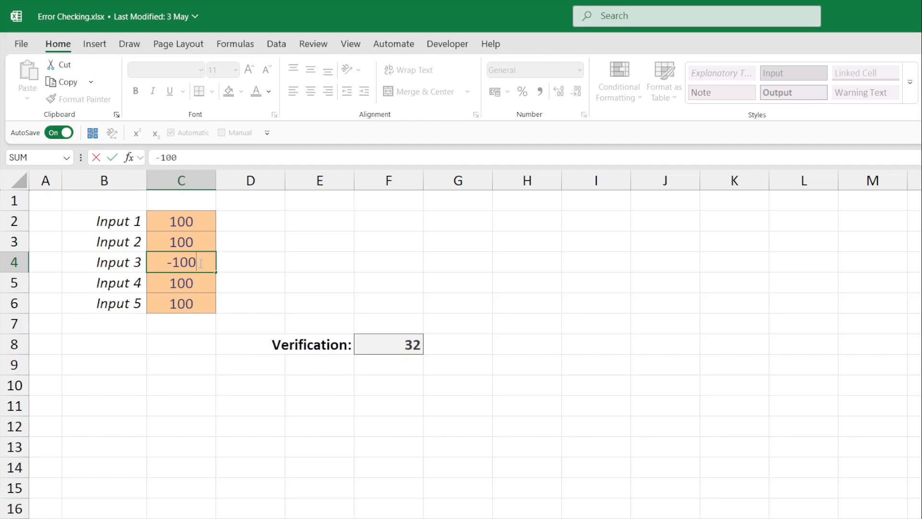
key("Return")
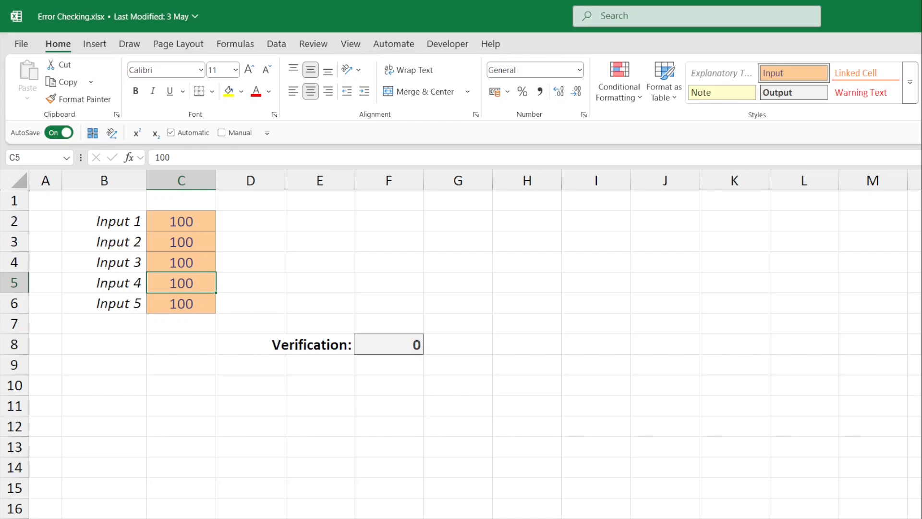
- Check the two logical AVEDEV verification formulas in F8 and F10, and set Input 3 in C4 to -100
left_click(392, 337)
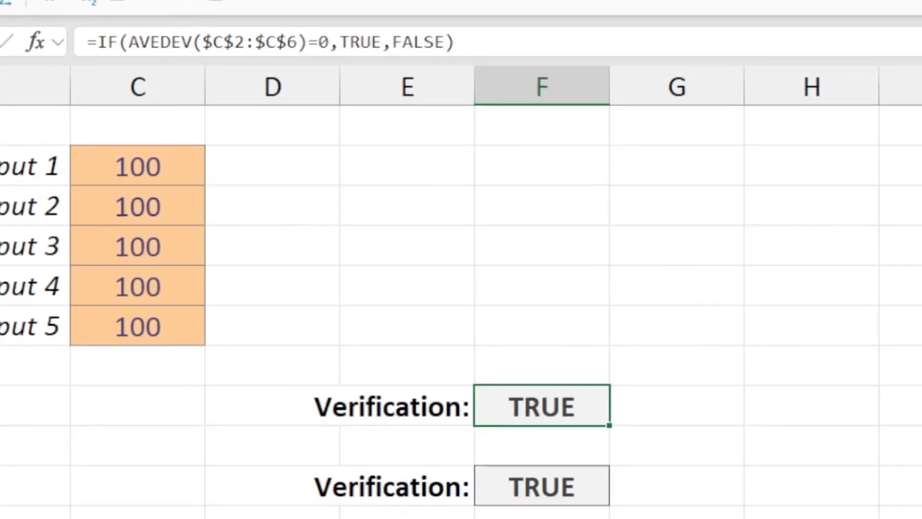
left_click(550, 483)
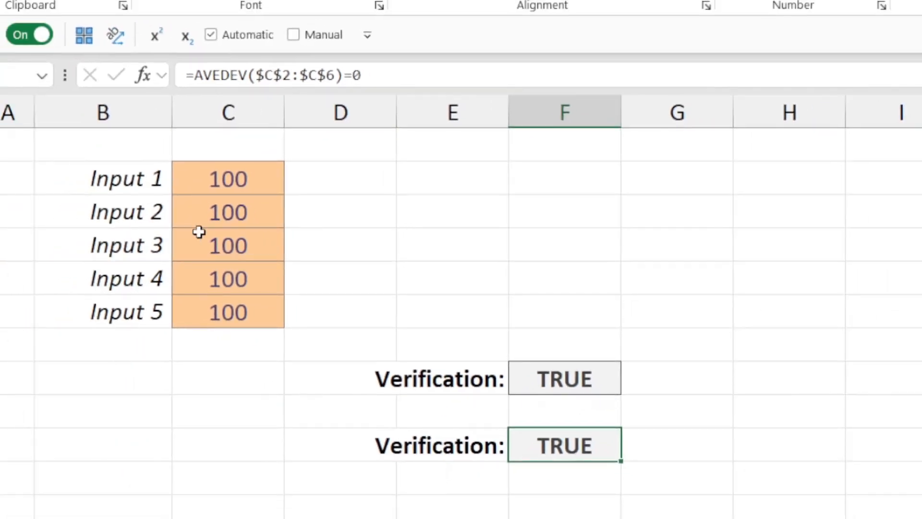
left_click(106, 237)
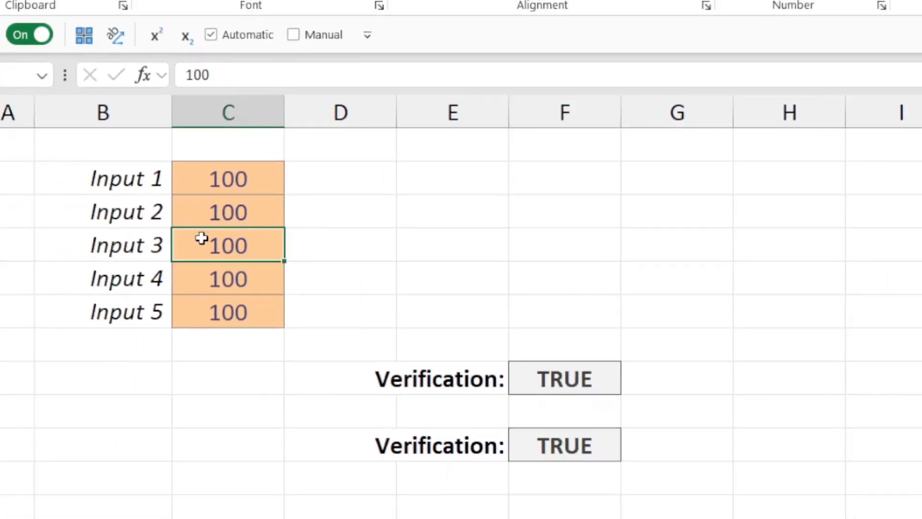
type("-100")
key("Return")
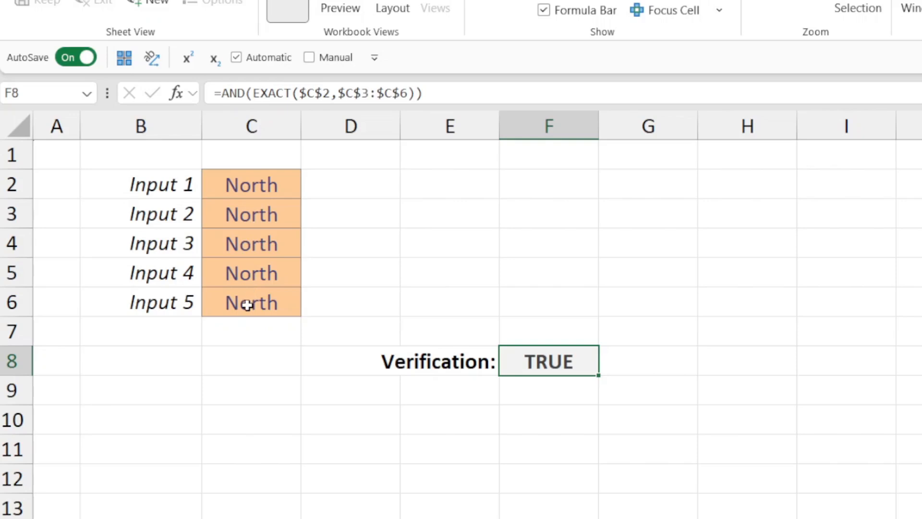
- Copy the EXACT part of the formula in F8, enter =EXACT($C$2,$C$3:$C$6) in H8 and inspect the spilled cells
left_click_drag(413, 96, 251, 99)
key("ctrl+c")
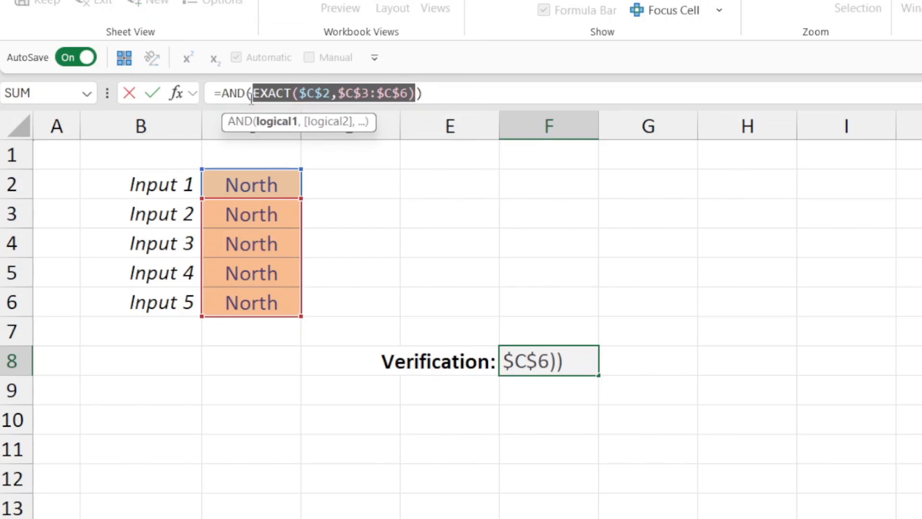
key("Escape")
left_click(763, 362)
type("=")
key("ctrl+v")
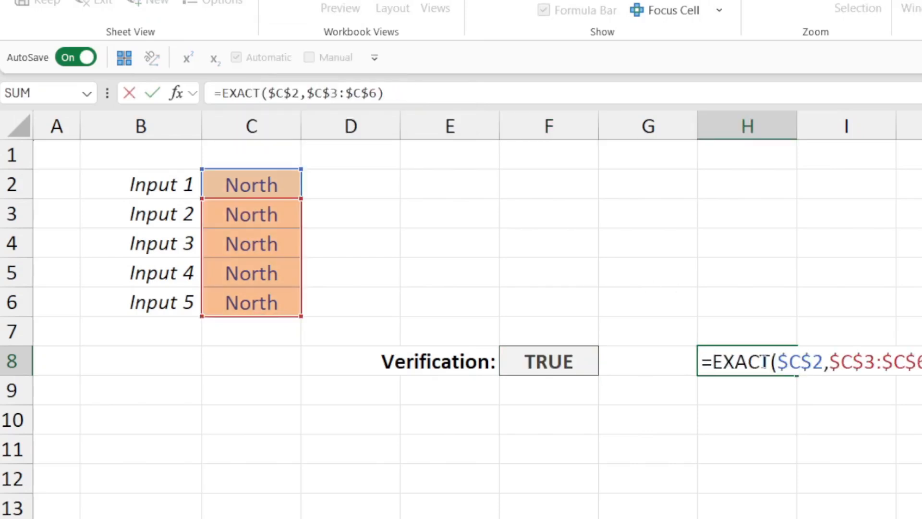
key("Return")
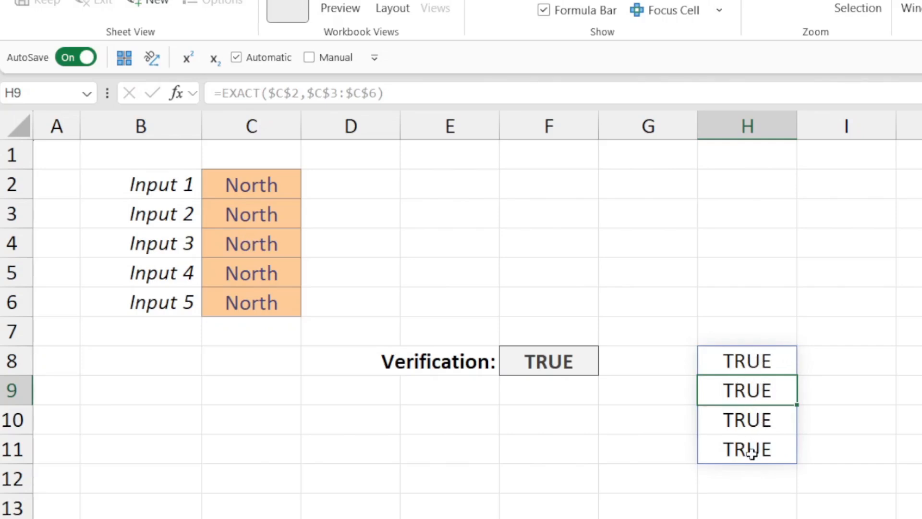
left_click(746, 362)
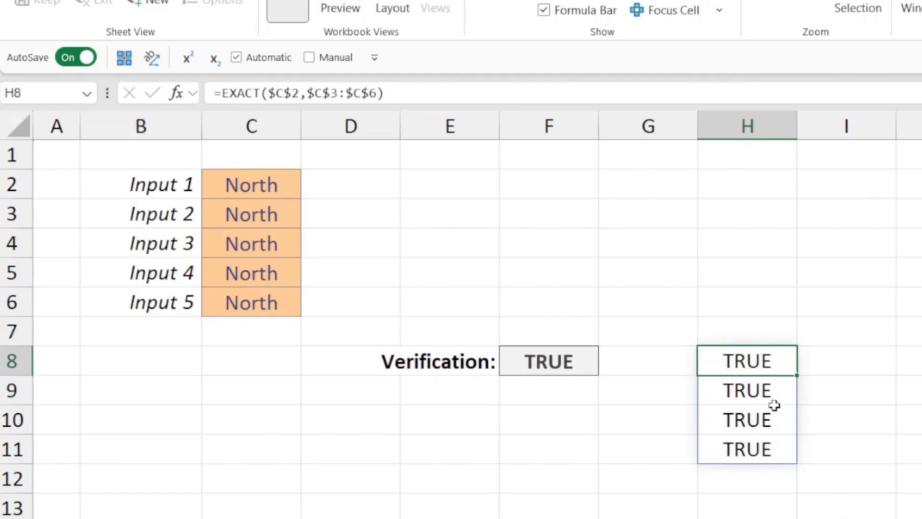
left_click(772, 390)
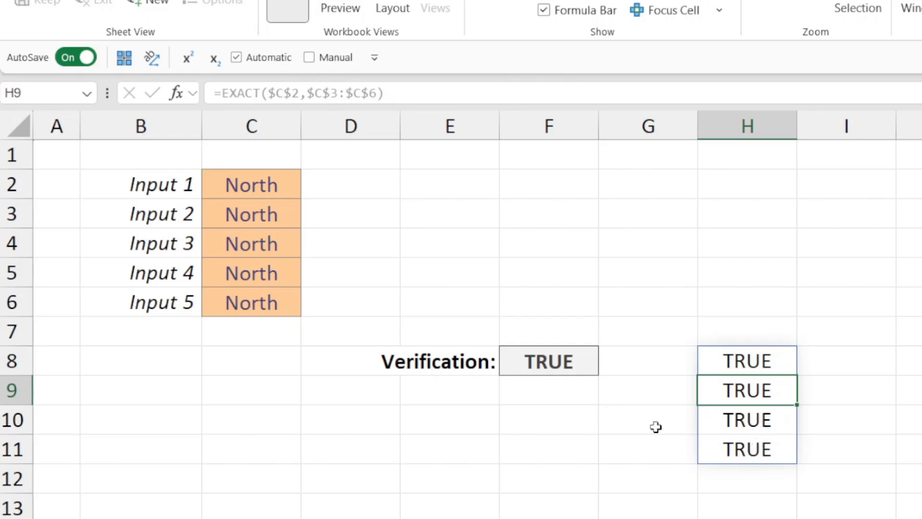
- Set Input 3 in C4 to South to test the EXACT comparison
left_click(264, 243)
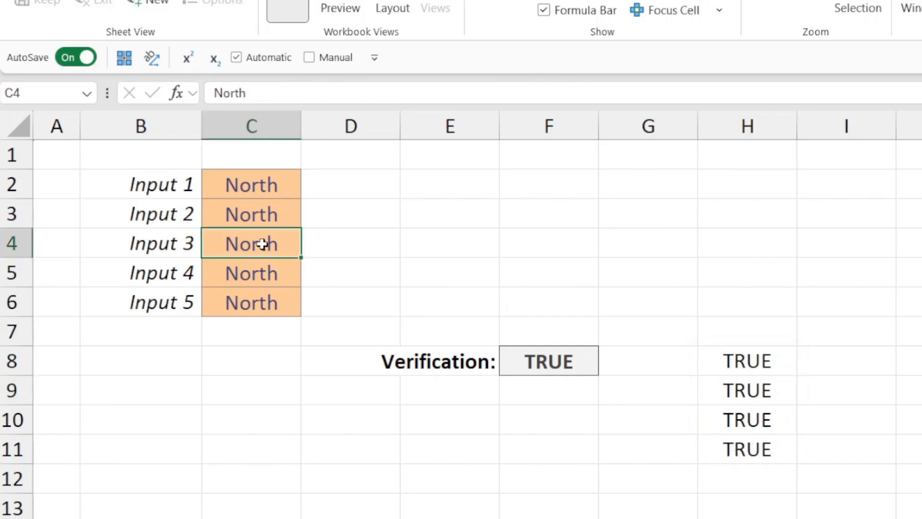
type("South")
key("Return")
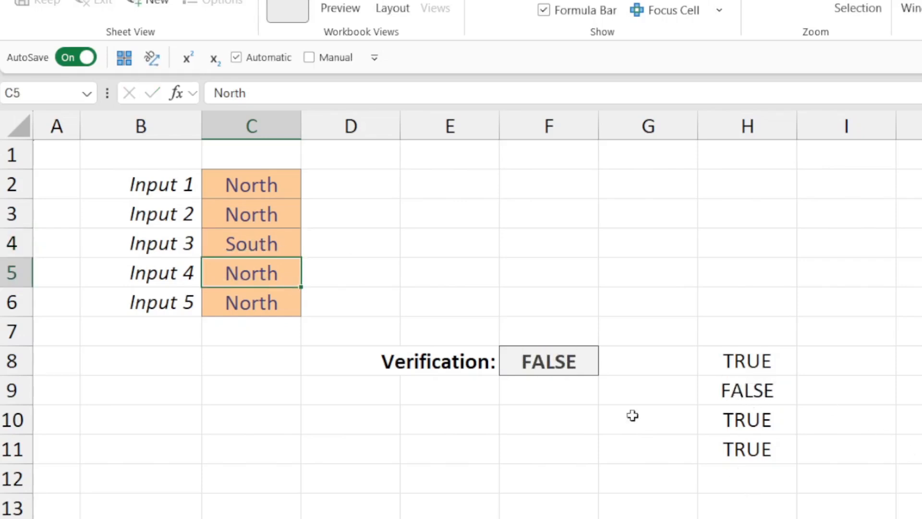
- Delete the helper EXACT results in column H and restore Input 3 in C4 to North
left_click_drag(707, 378, 720, 439)
key("Delete")
left_click(263, 236)
key("ctrl+d")
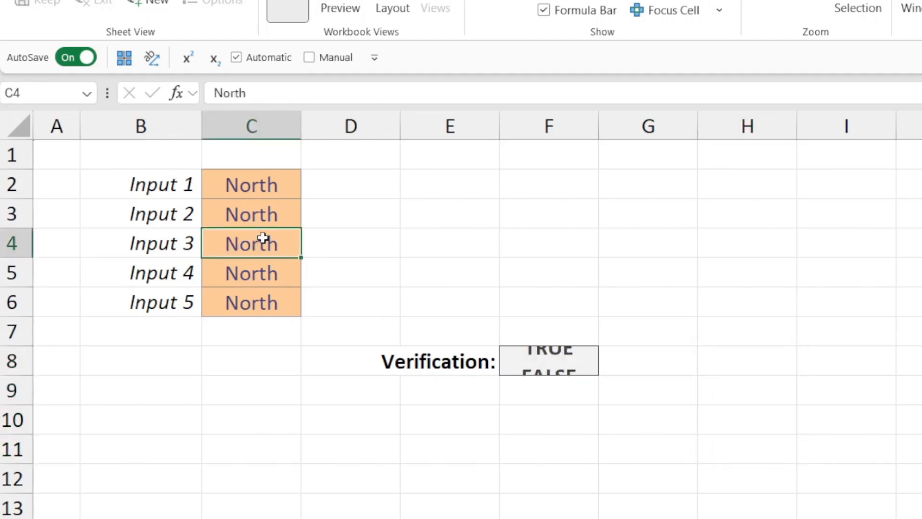
- Re-enter the formula =AND(EXACT($C$2,$C$3:$C$6)) in F8 as an array formula
left_click(563, 366)
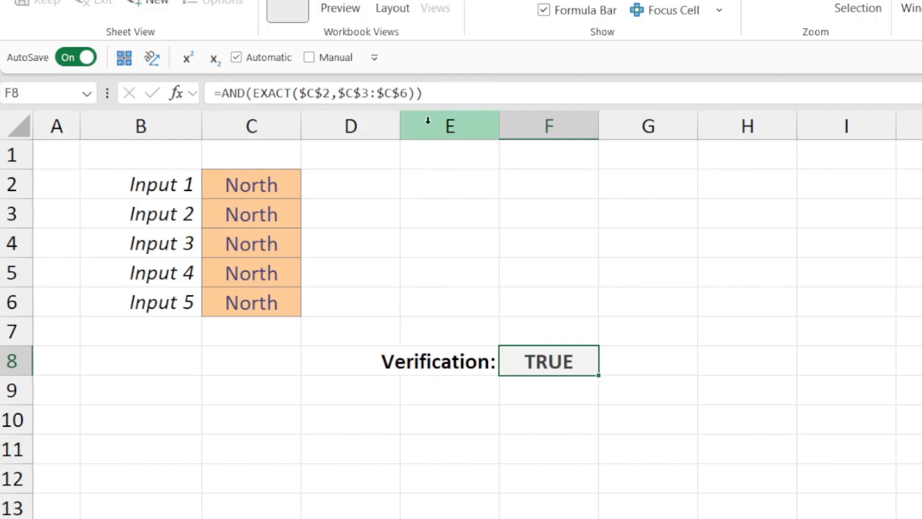
key("F2")
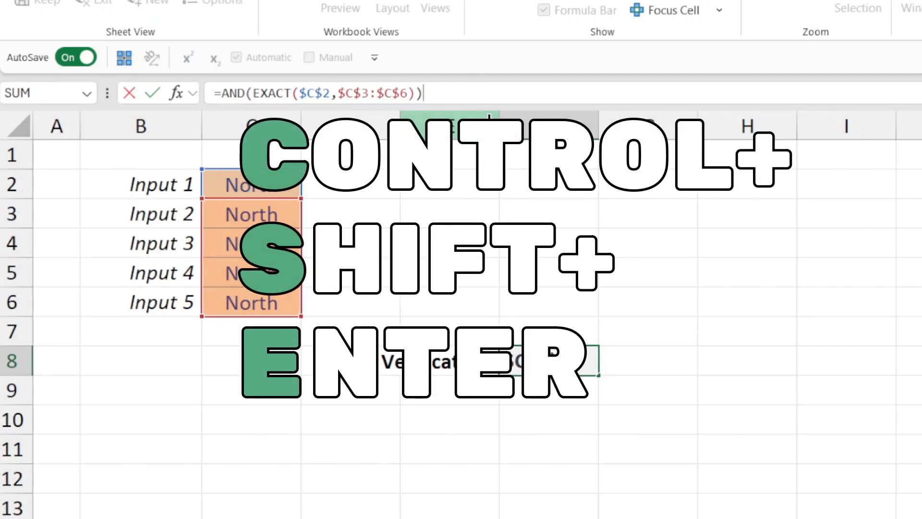
key("ctrl+shift+Return")
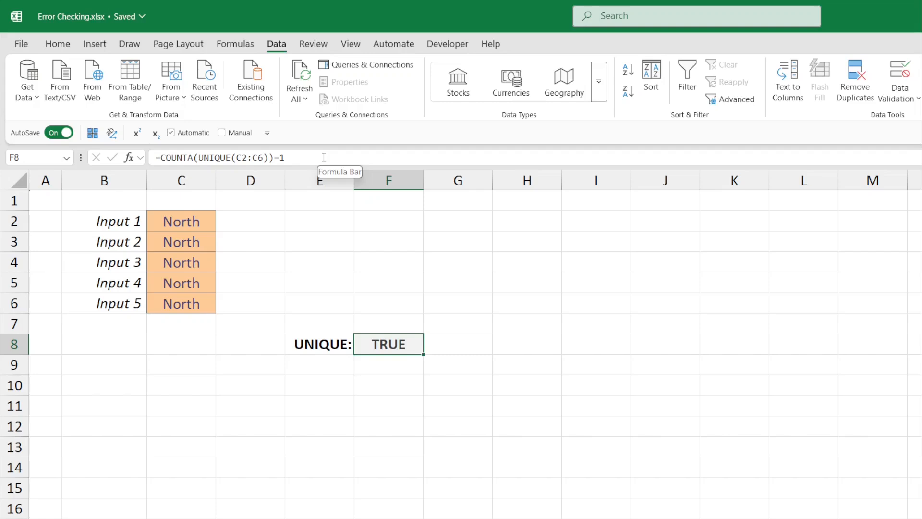
- Try South as Input 2 in C3 against the COUNTA(UNIQUE) check in F8, and undo the change
left_click(199, 243)
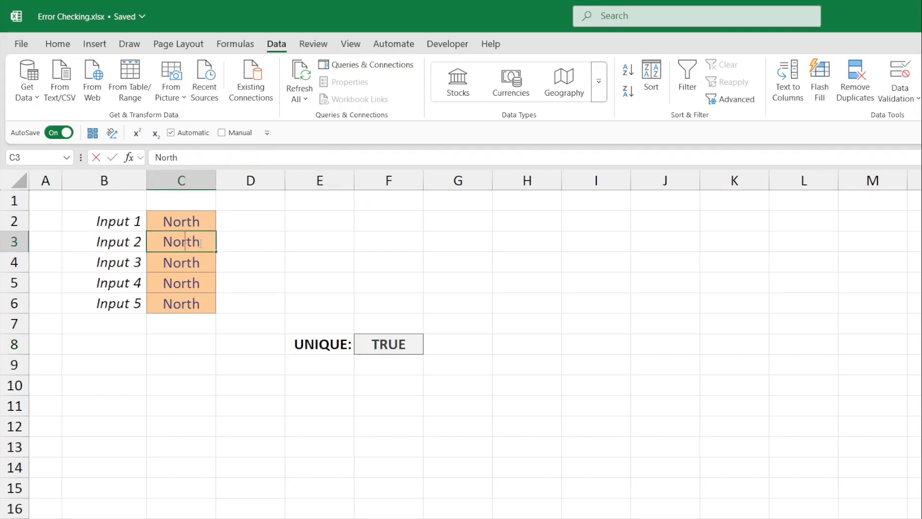
type("South")
key("Return")
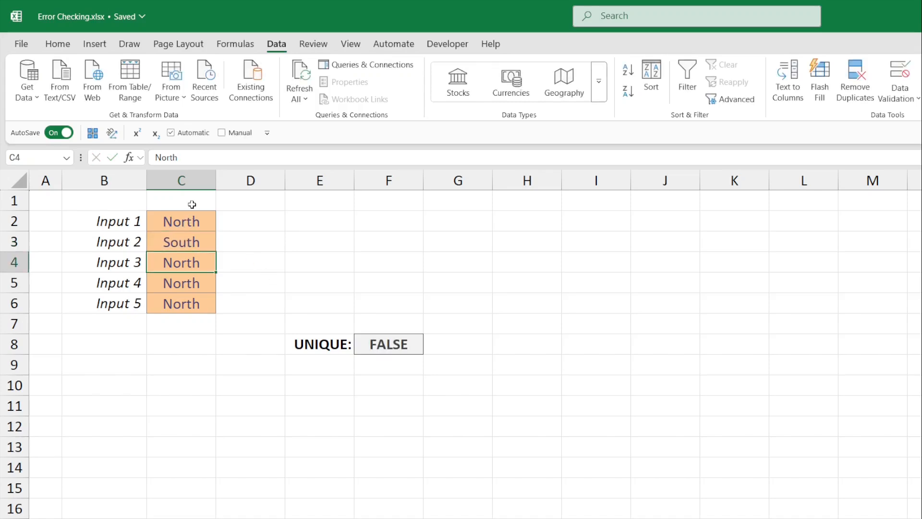
left_click(388, 345)
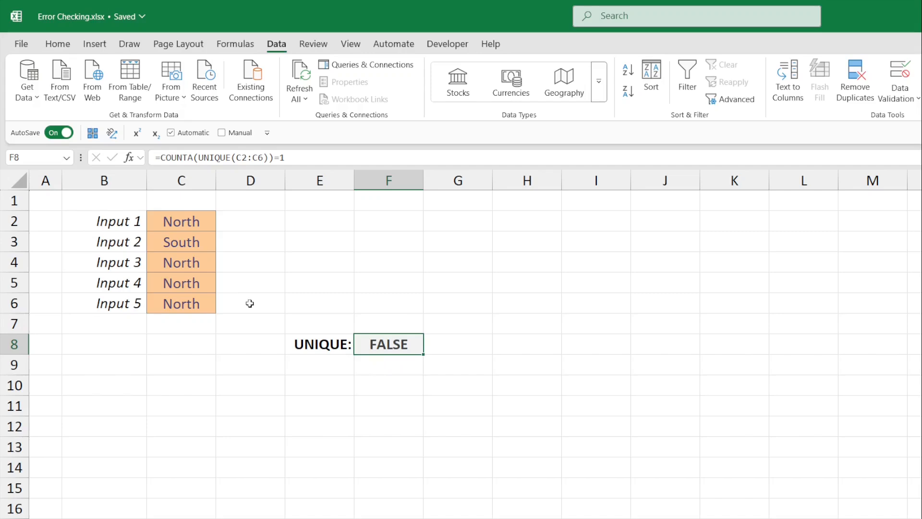
left_click(189, 244)
key("ctrl+z")
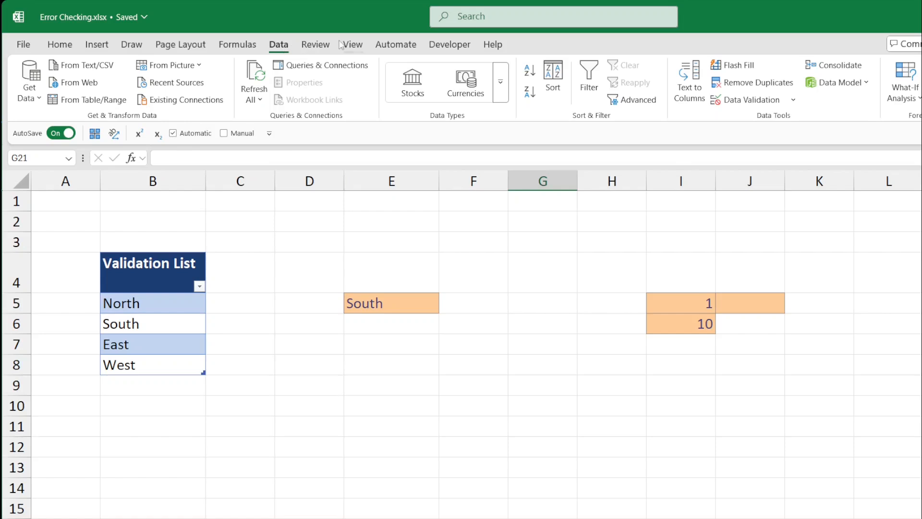
- View the Data Validation settings for the empty cell G4 and close them without changes
left_click(553, 257)
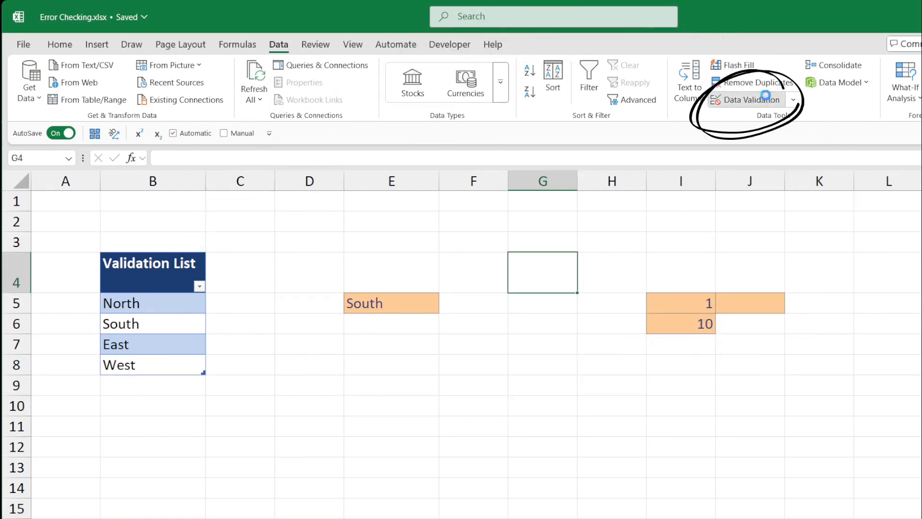
left_click(765, 95)
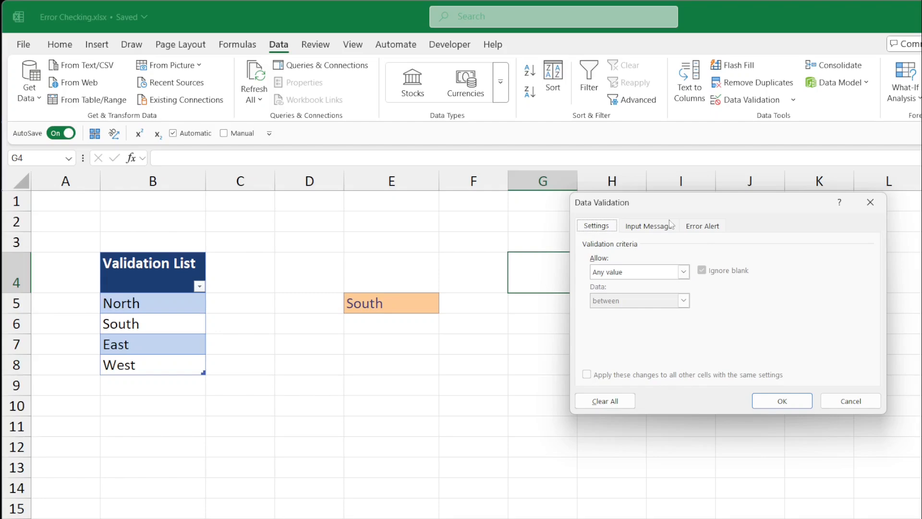
left_click(840, 403)
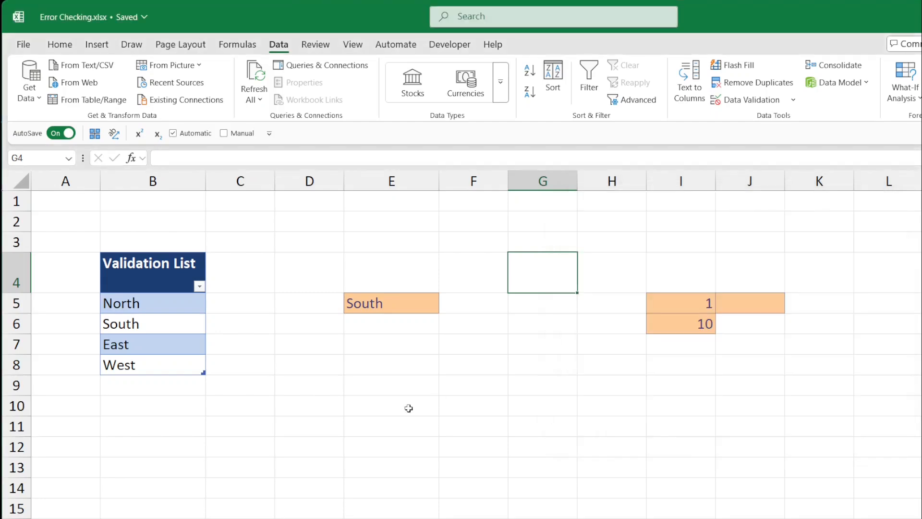
- Examine cell E5's data validation: the list source, the input message, and the error alert with its available styles
left_click(406, 406)
left_click(373, 312)
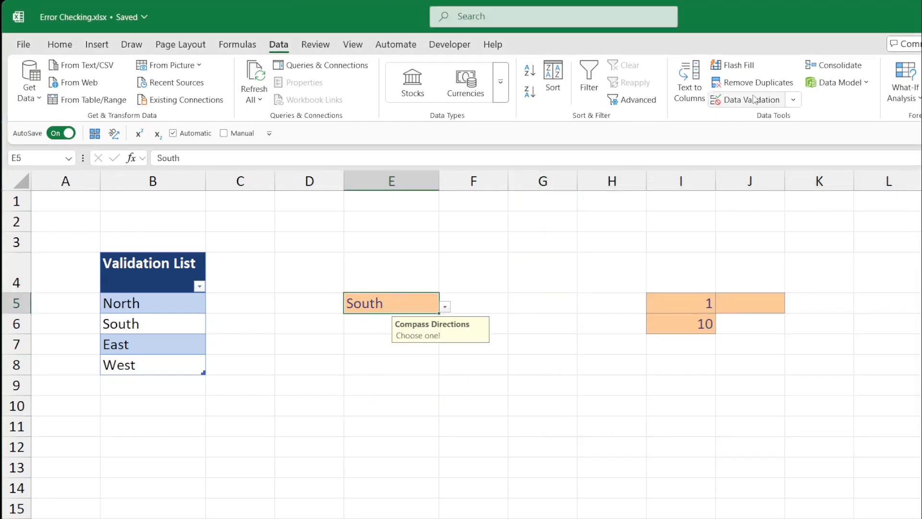
left_click(723, 102)
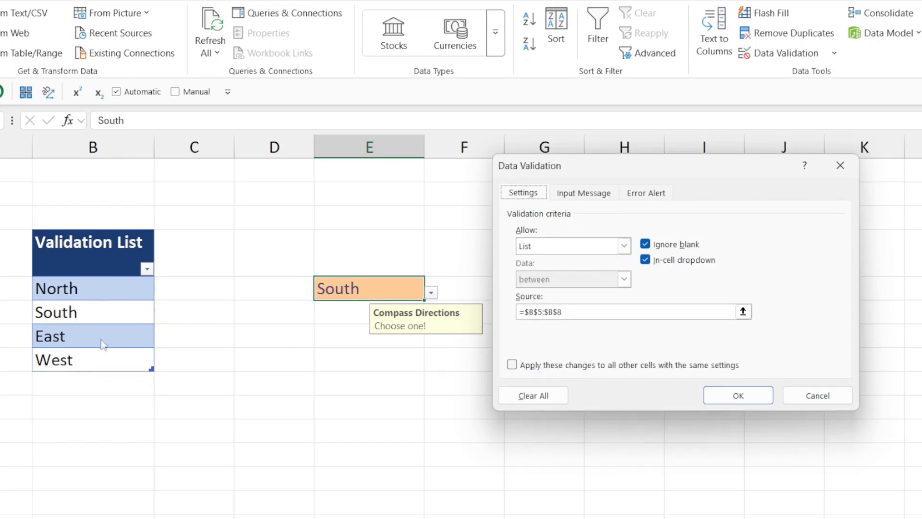
left_click(583, 195)
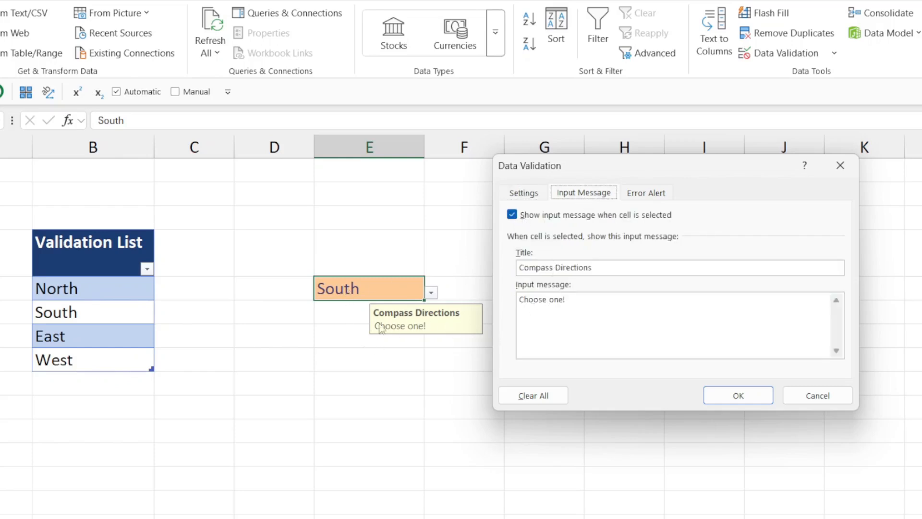
left_click(656, 194)
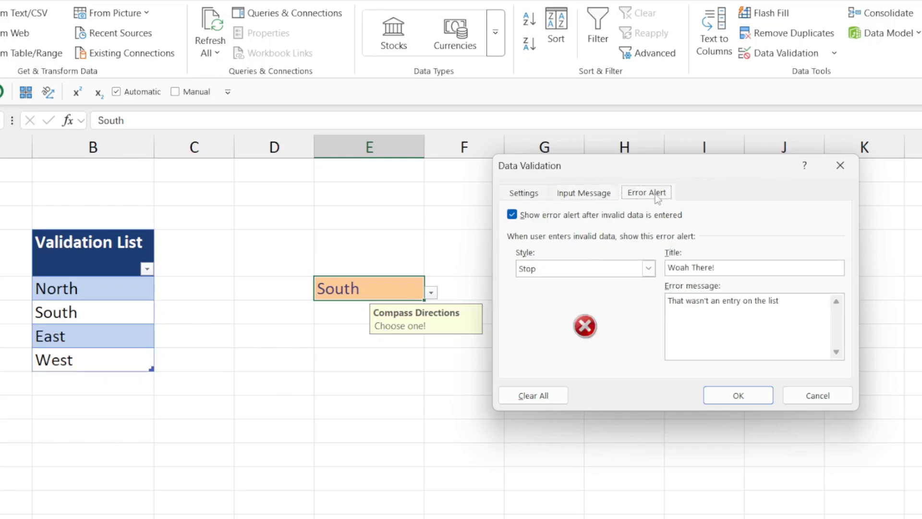
left_click(649, 269)
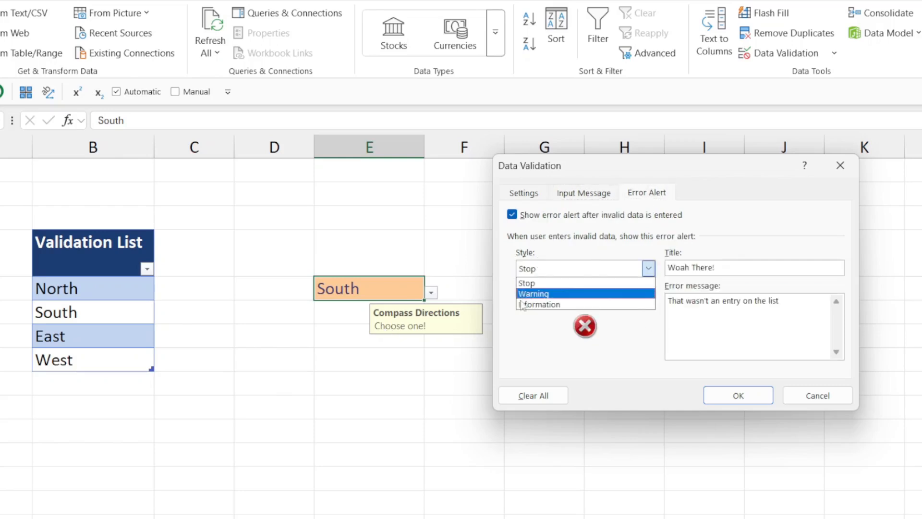
left_click(751, 238)
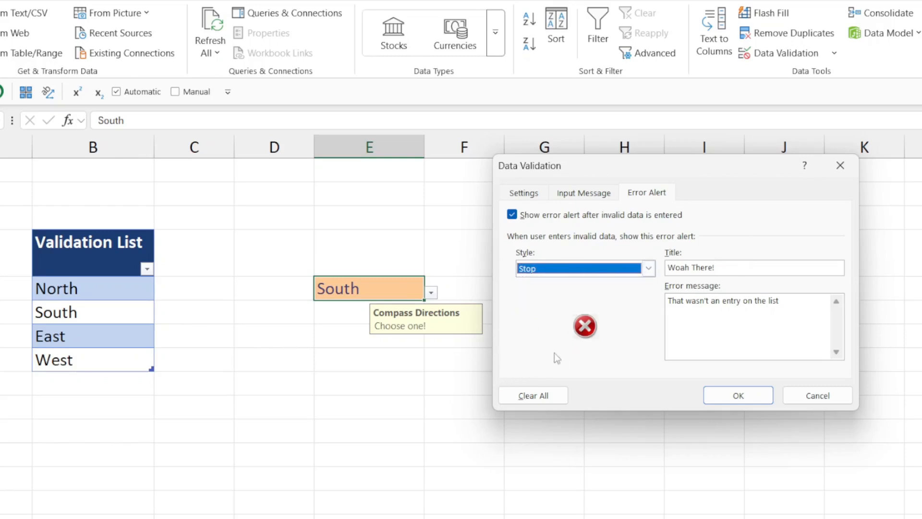
left_click(524, 193)
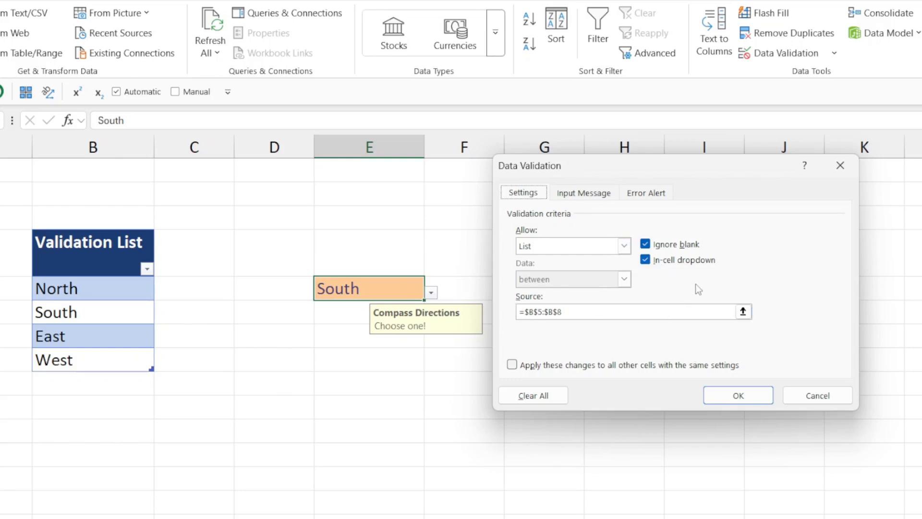
left_click(738, 397)
left_click(373, 406)
left_click(380, 475)
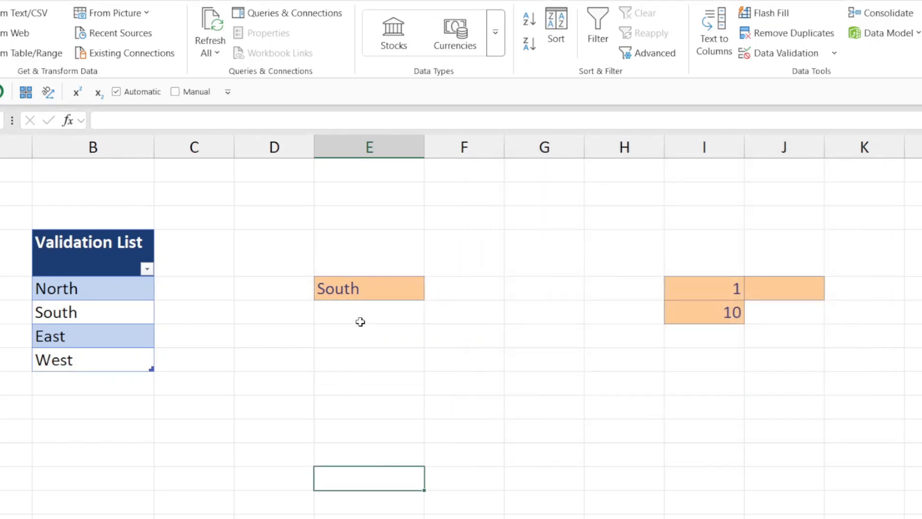
- Choose North, East and West in turn from the validation list in E5
left_click(376, 289)
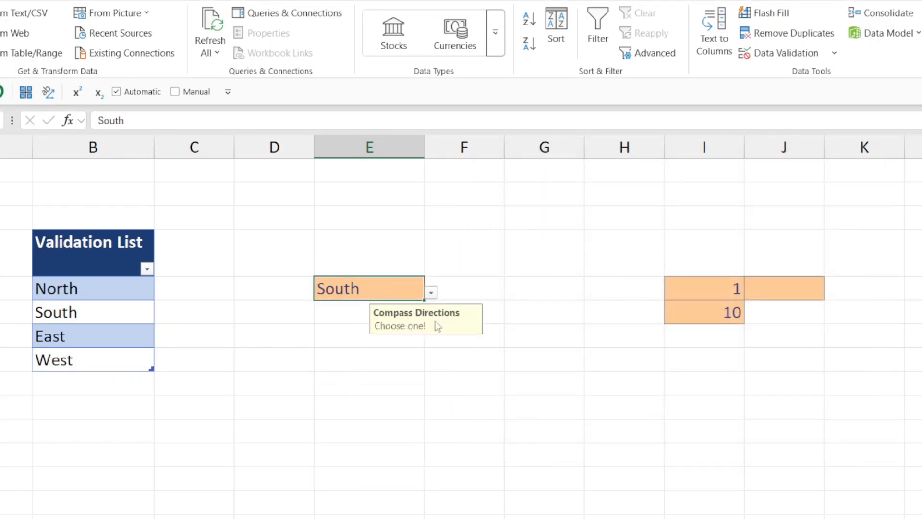
left_click(432, 292)
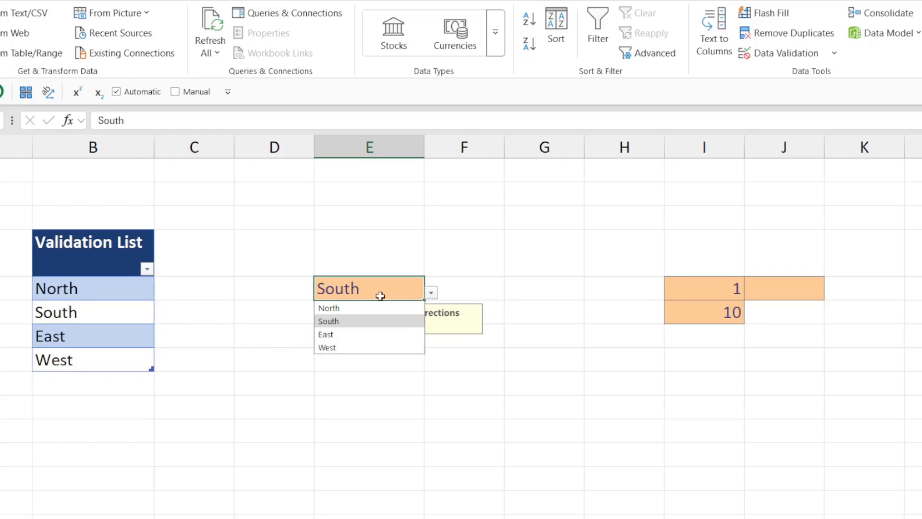
left_click(400, 306)
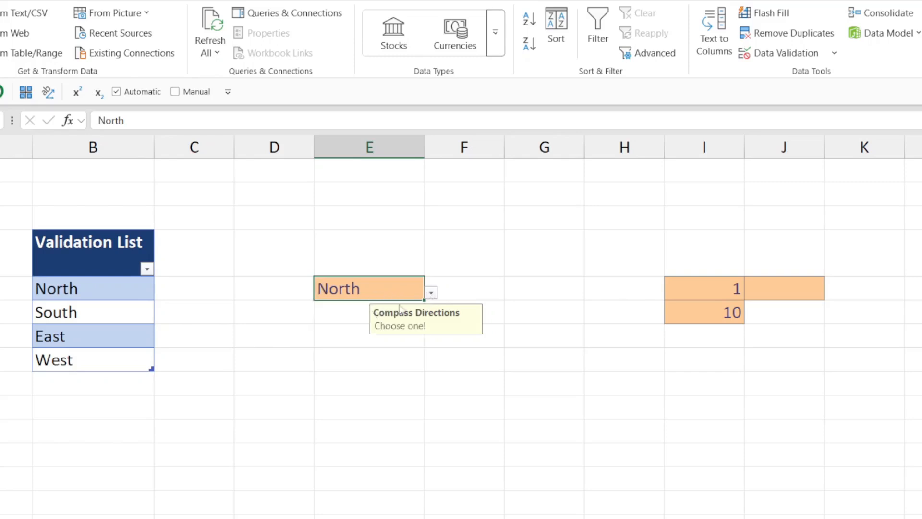
left_click(431, 293)
left_click(374, 340)
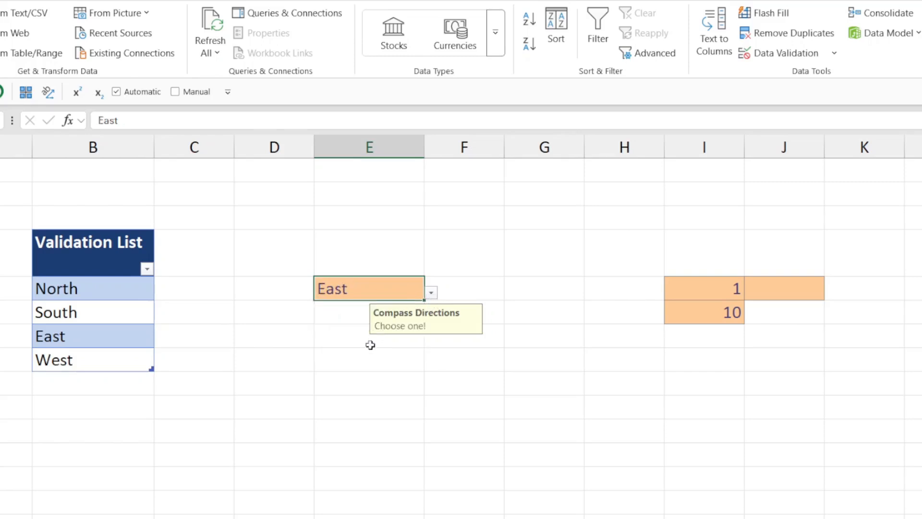
left_click(432, 293)
left_click(358, 347)
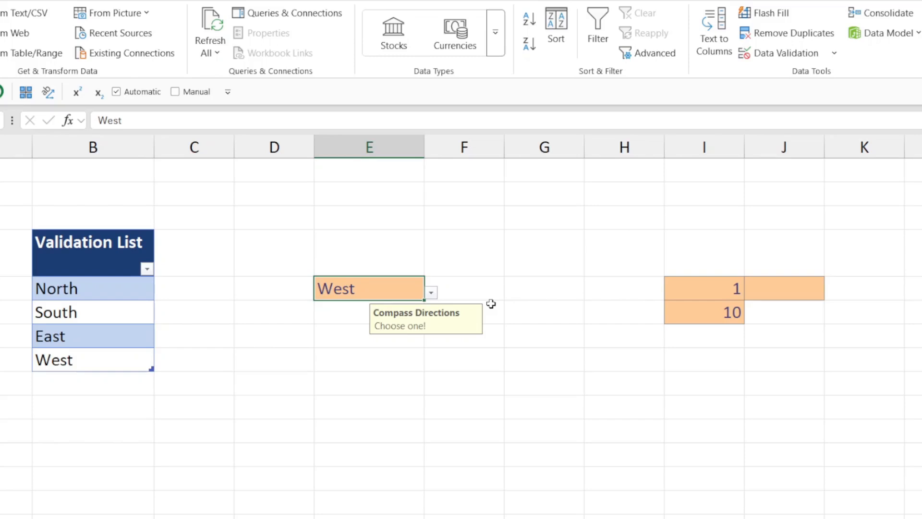
- Try to enter North East in E5, discard the entry, and choose North from the cell's validation list
type("Nort")
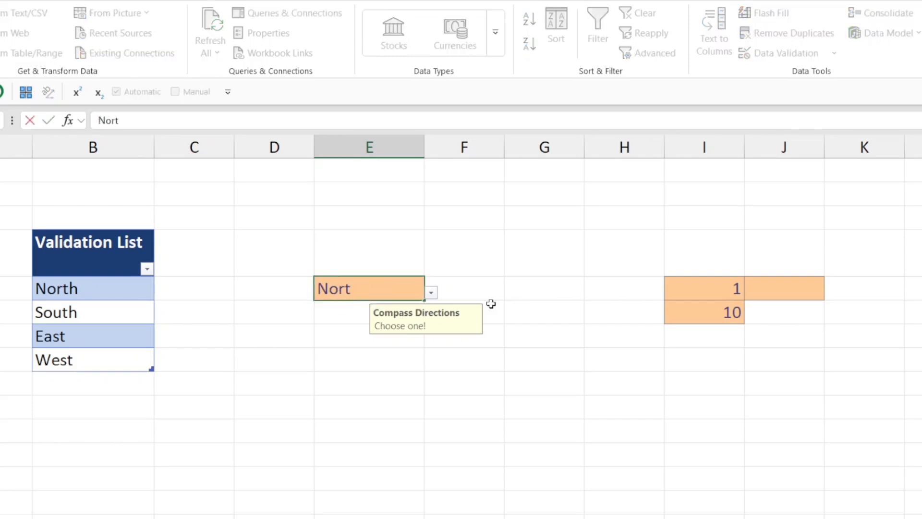
type("h East")
key("Return")
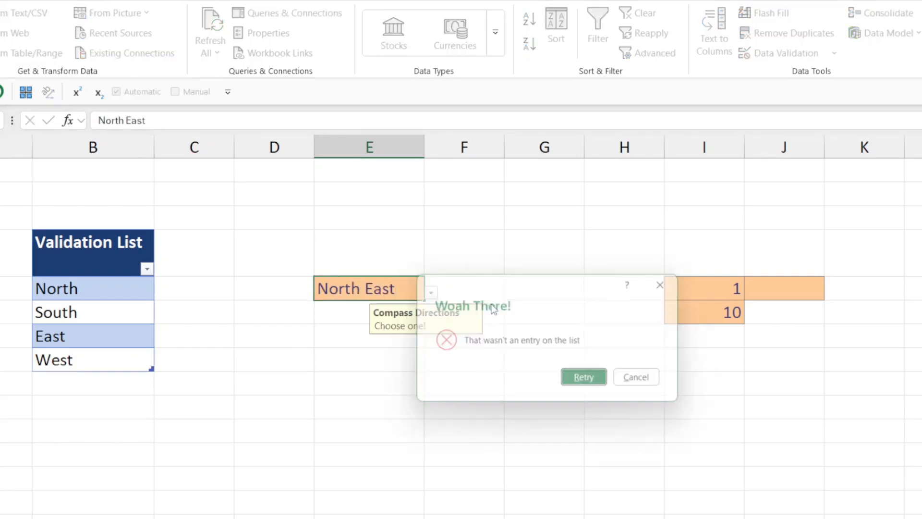
left_click(601, 391)
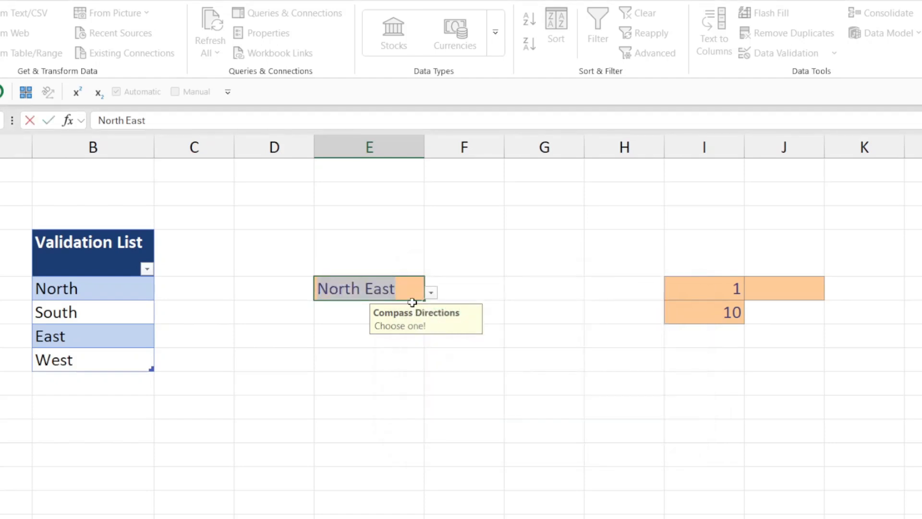
key("Escape")
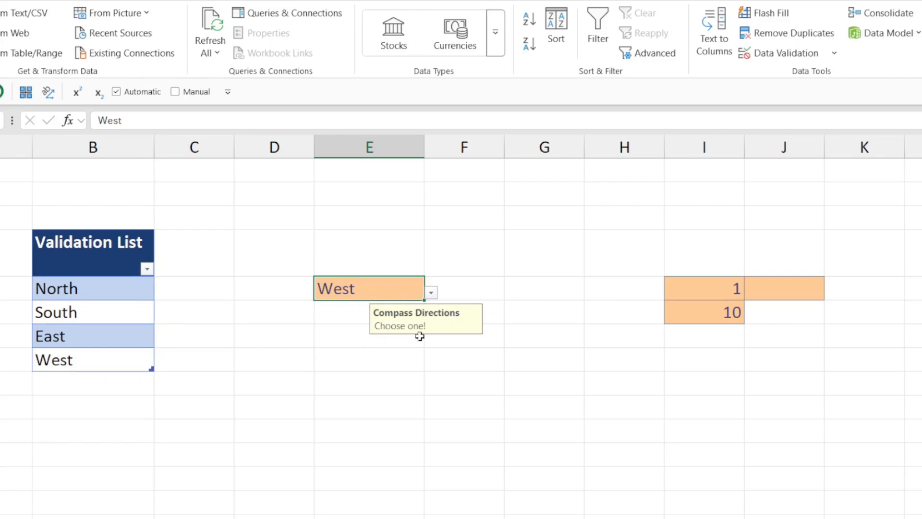
left_click(432, 293)
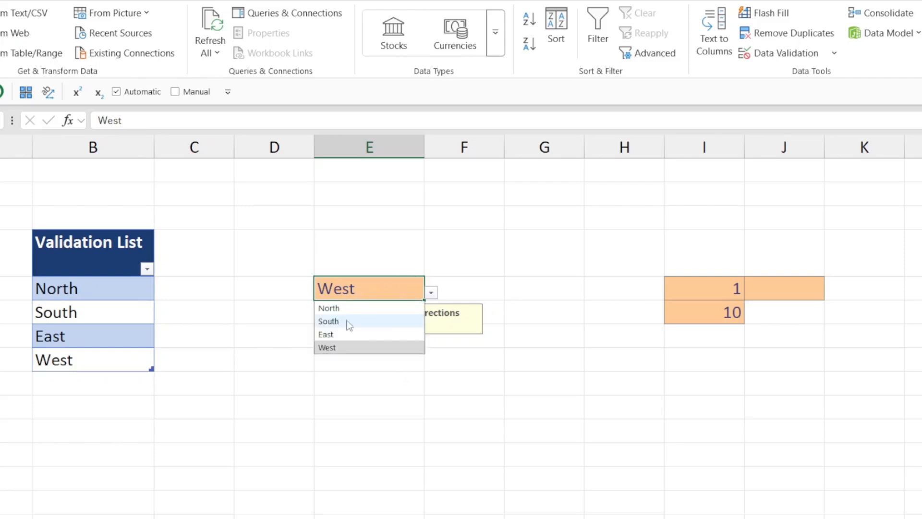
left_click(369, 308)
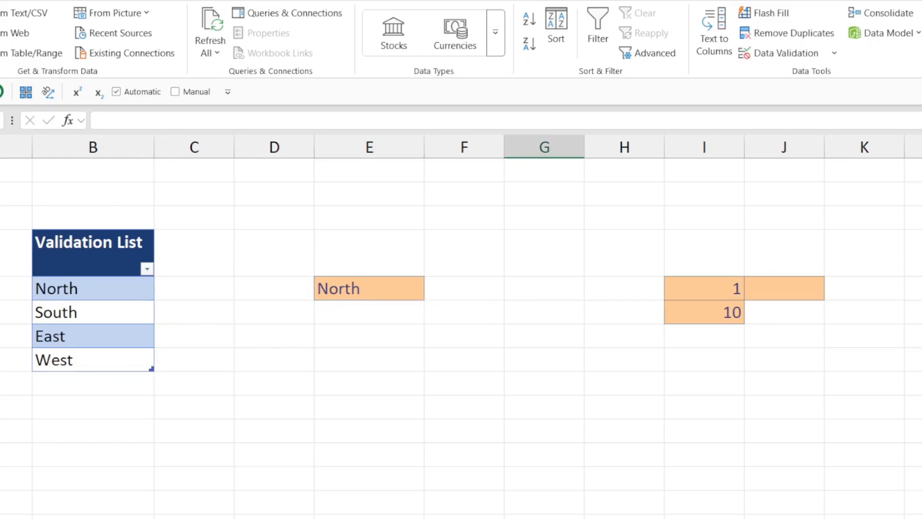
- Set the whole-number validation of J5 to a minimum of 1 and a maximum of 10
left_click(777, 294)
left_click(777, 58)
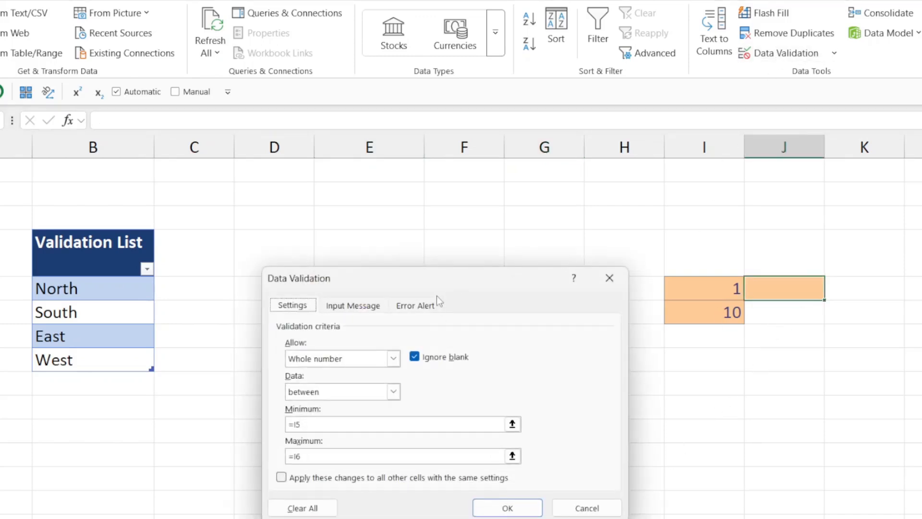
left_click_drag(465, 281, 449, 250)
left_click(315, 393)
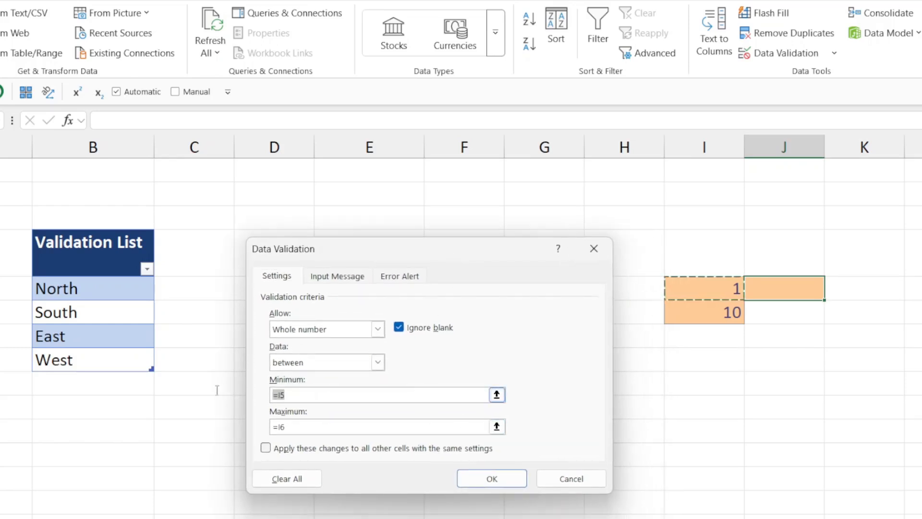
type("1")
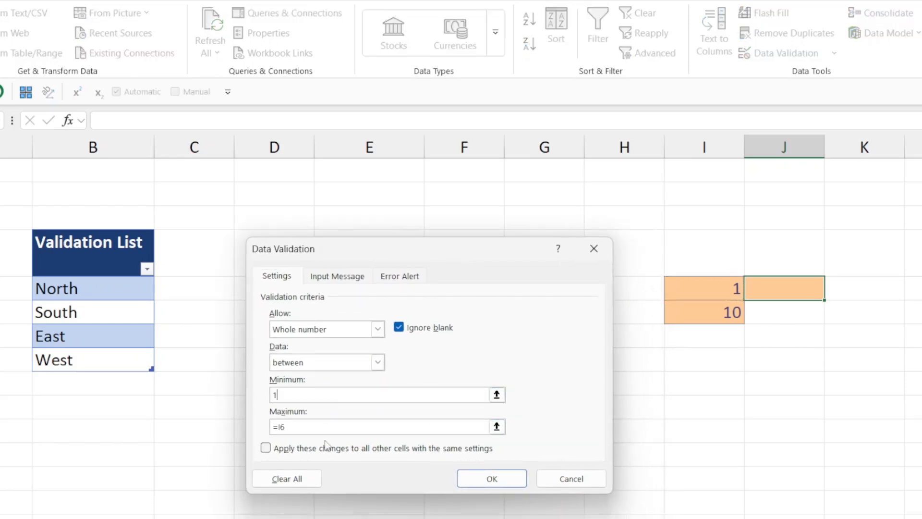
left_click(323, 430)
type("1")
left_click(502, 479)
- Try 11 in J5 against the fixed validation limits and replace it with 4
type("11")
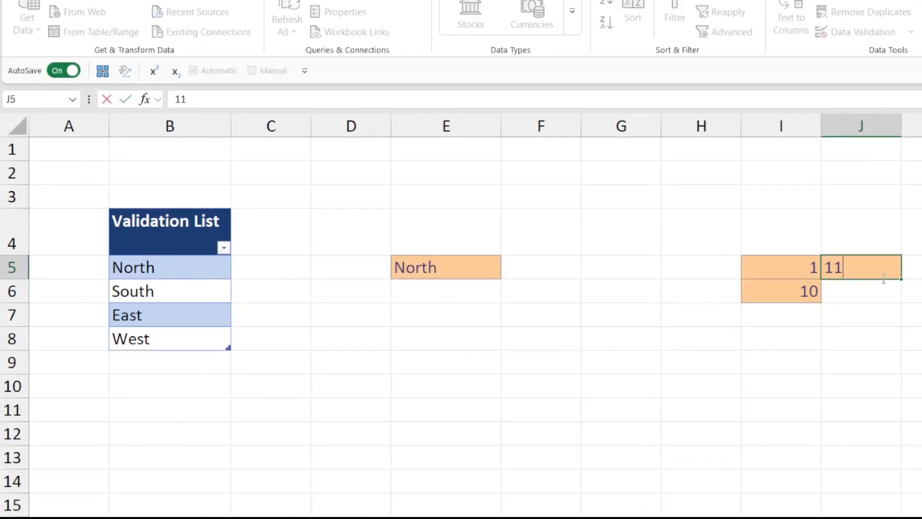
key("Return")
left_click(649, 367)
type("4")
key("Return")
- Link the whole-number validation limits of J5 to cells, with =I5 as the minimum and =I6 as the maximum
left_click(873, 267)
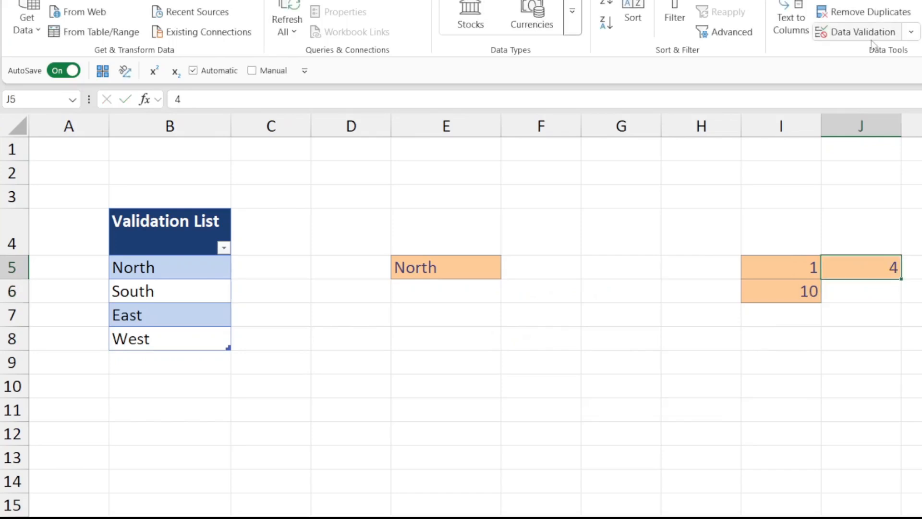
left_click(868, 38)
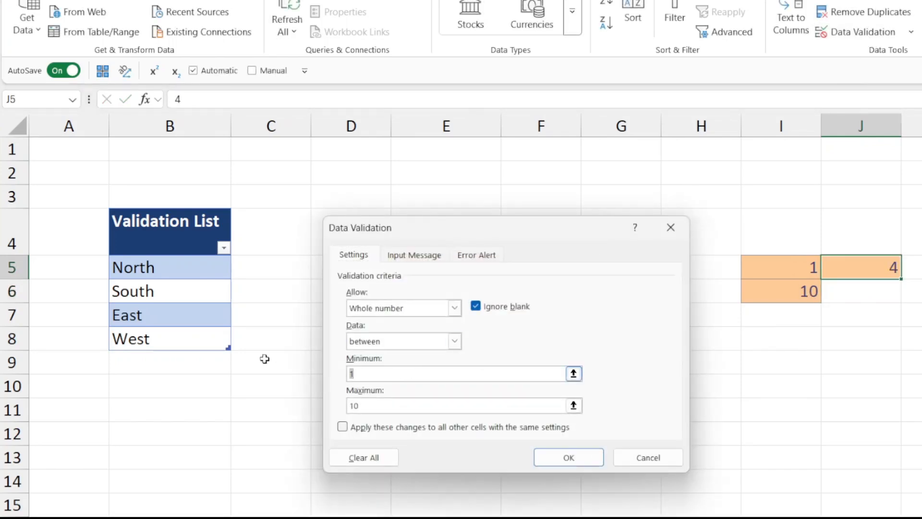
key("BackSpace")
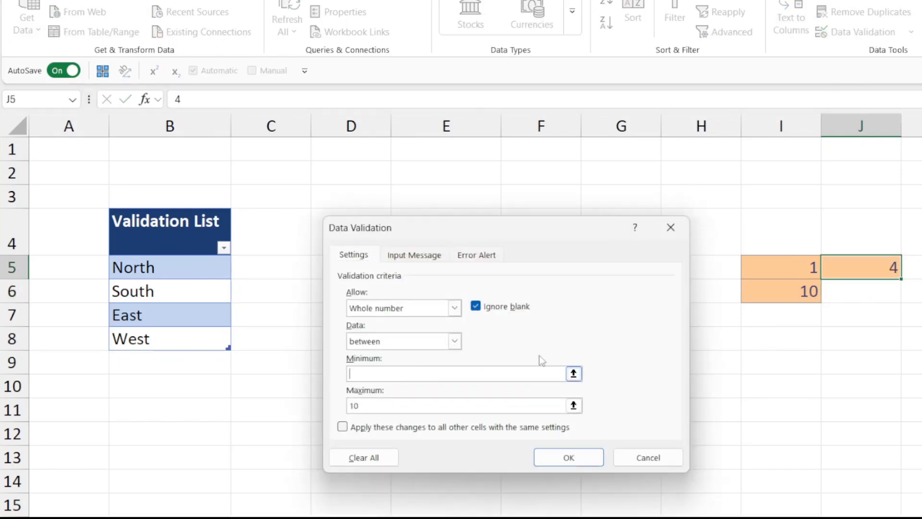
type("=")
left_click(785, 269)
left_click(429, 406)
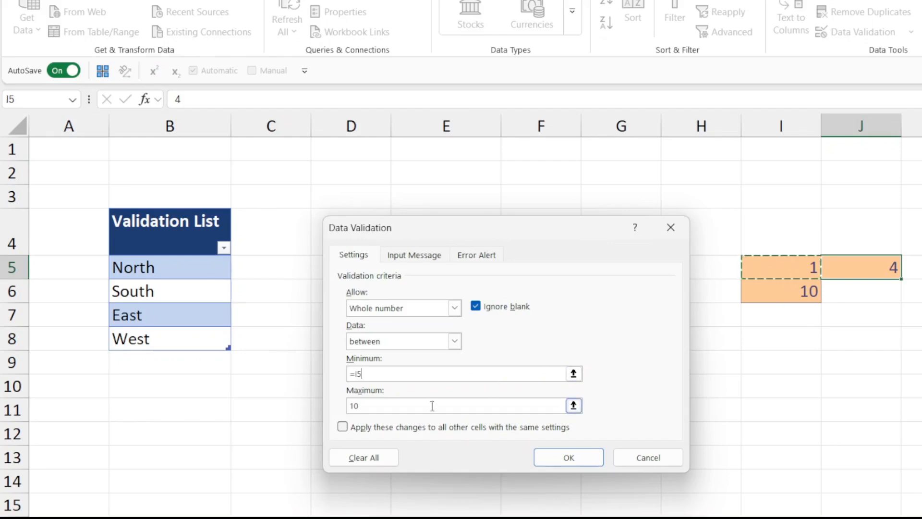
double_click(406, 405)
type("=")
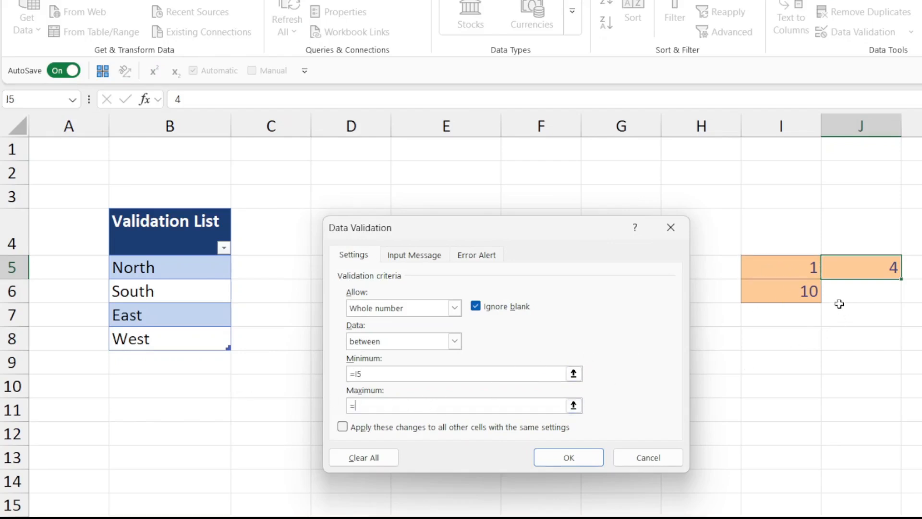
left_click(802, 290)
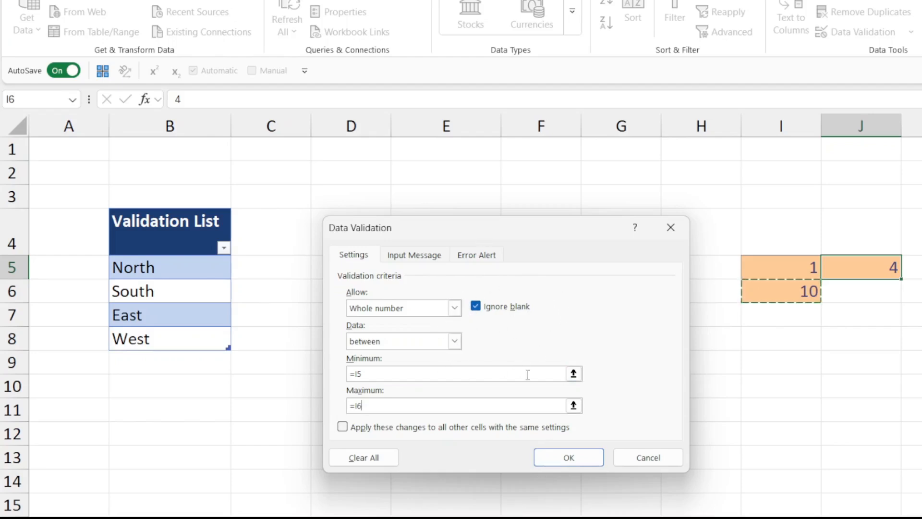
left_click(557, 458)
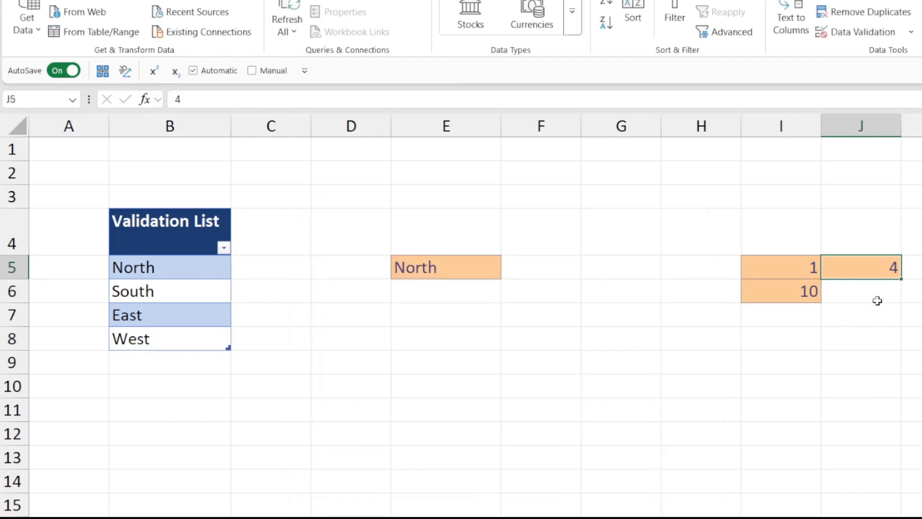
- Test the cell-linked limits by trying 11 in J5, and enter 4 instead
type("11")
key("Return")
key("Return")
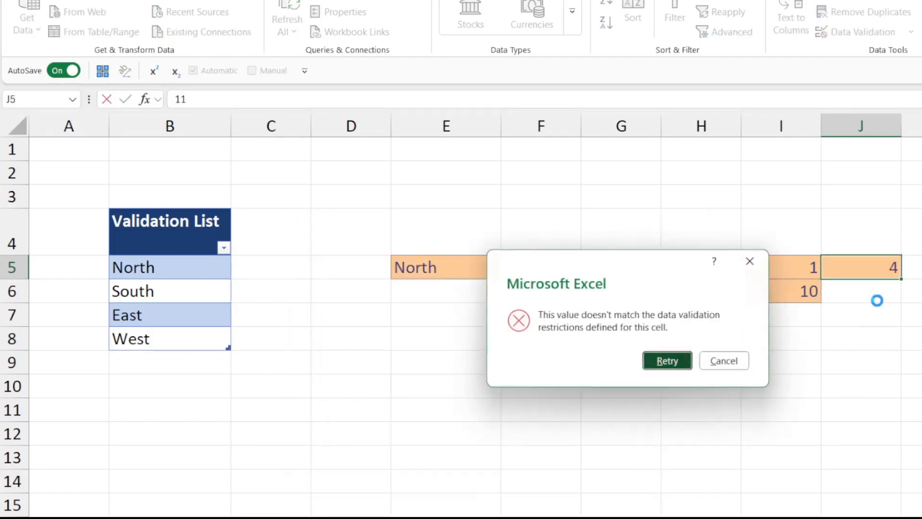
type("4")
key("Return")
key("Up")
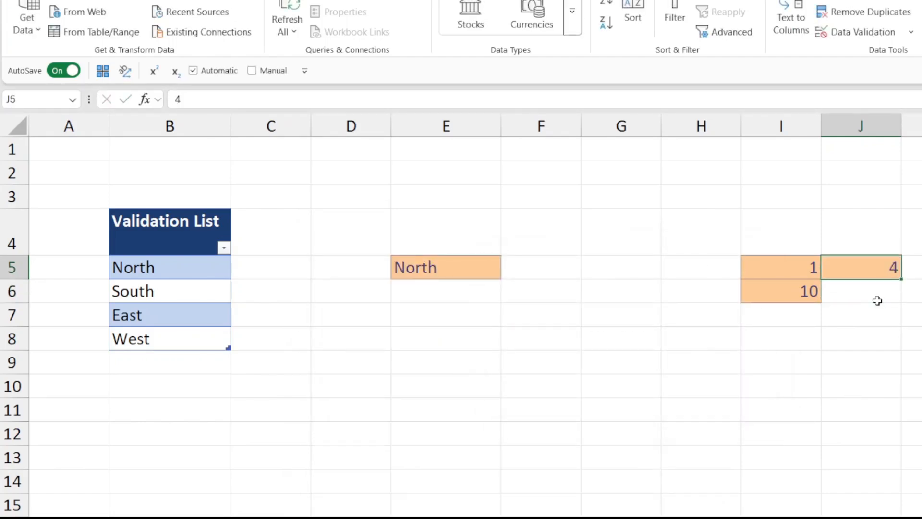
- Try -3 in J5 against the cell-linked limits and cancel the entry
type("-3")
key("Return")
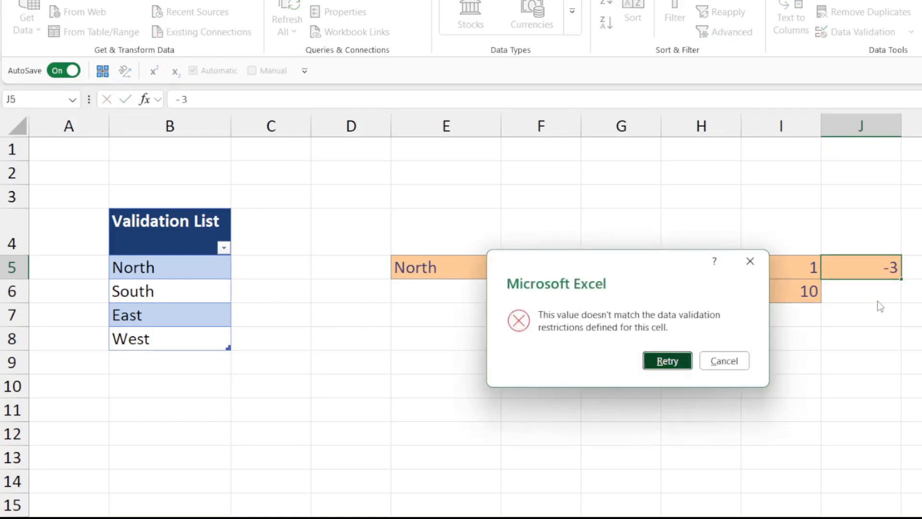
key("Return")
key("Escape")
- Clear the maximum limit in I6 and test J5 with out-of-range values such as -3 and 13
key("Down")
key("Left")
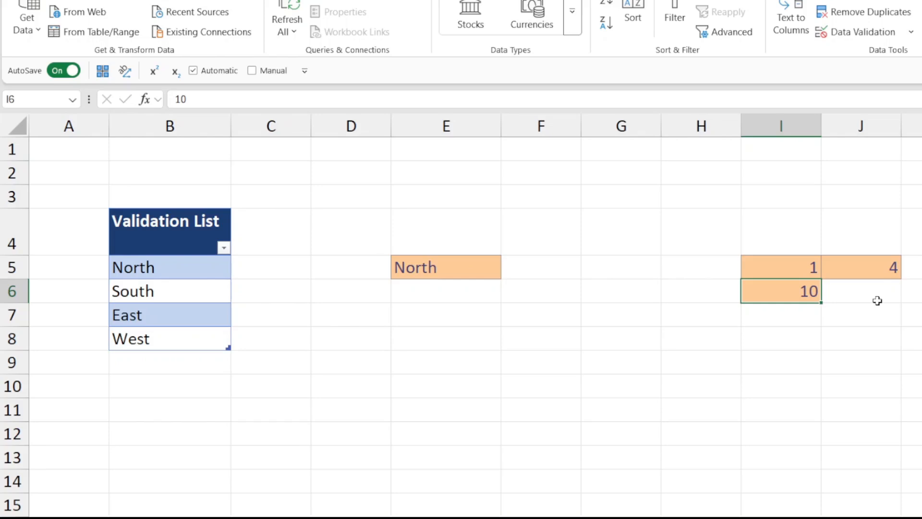
key("Delete")
key("Up")
key("Right")
type("-3")
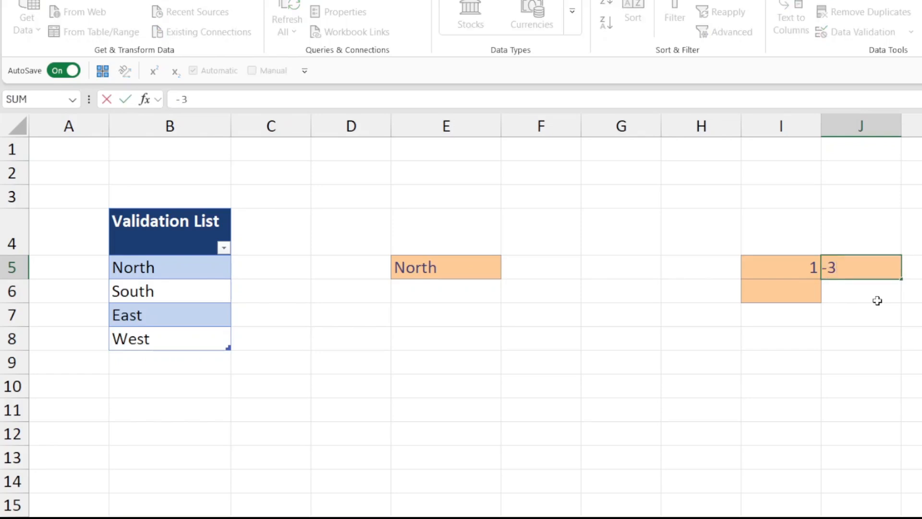
key("Return")
key("Return")
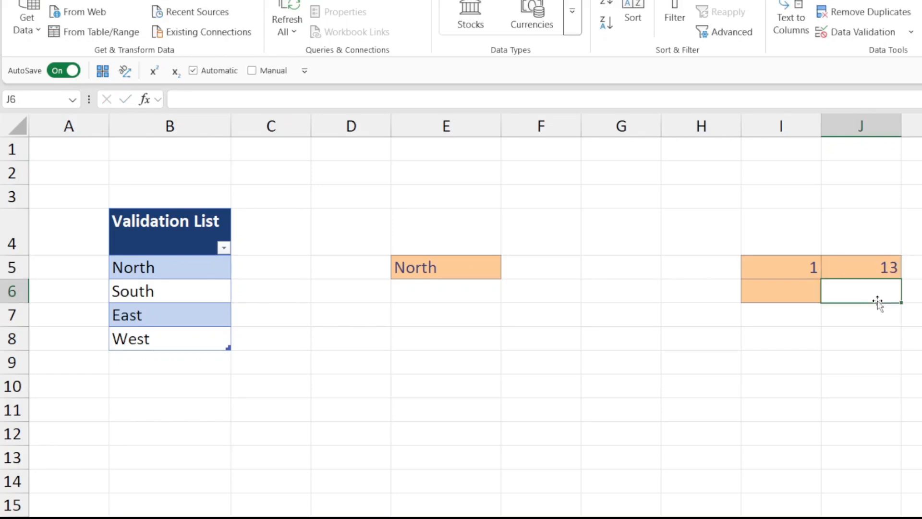
key("Left")
key("Up")
key("Right")
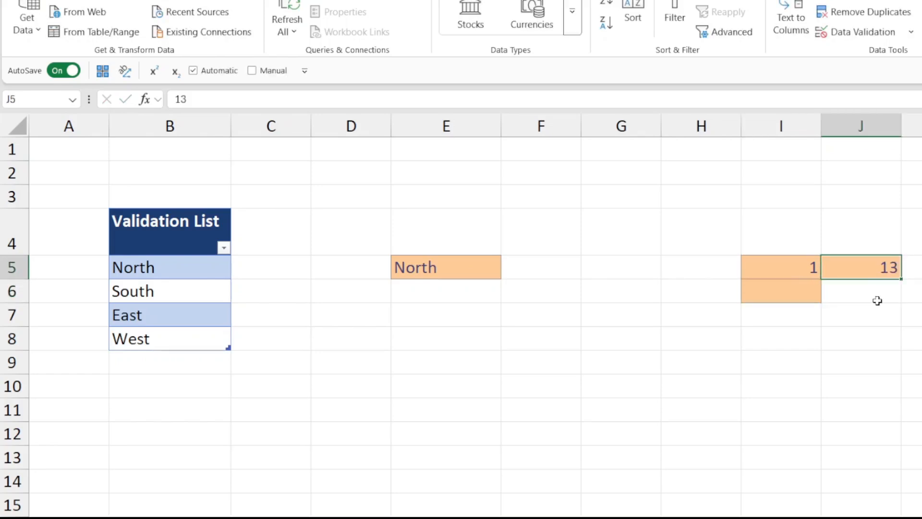
- Clear J5 and turn off Ignore blank in its whole-number data validation
key("Delete")
left_click(856, 32)
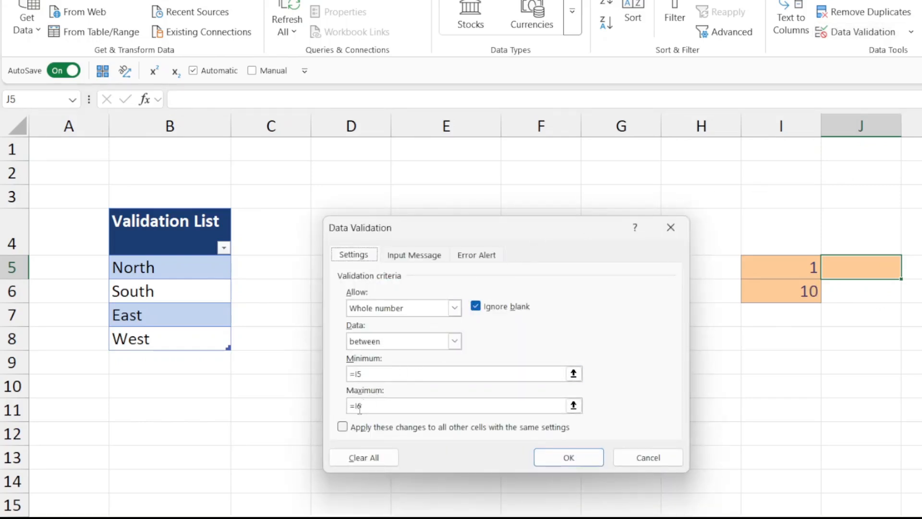
left_click(476, 308)
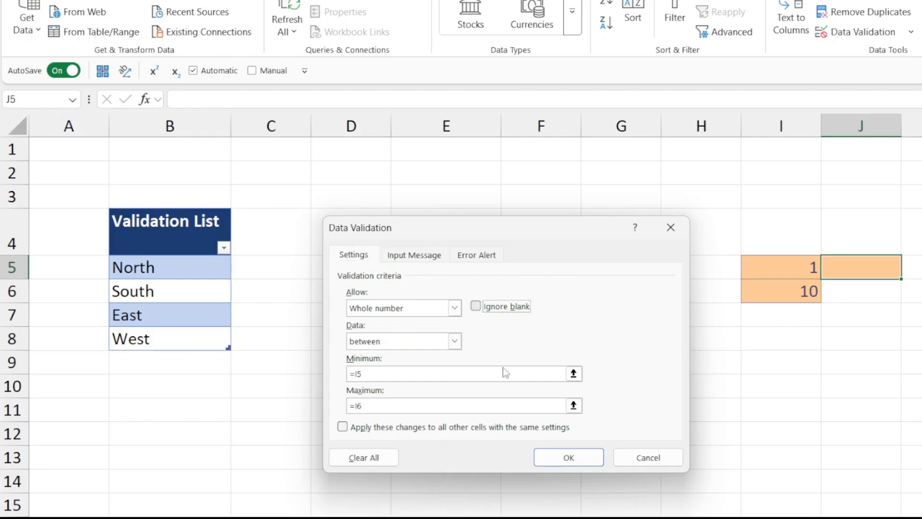
left_click(569, 458)
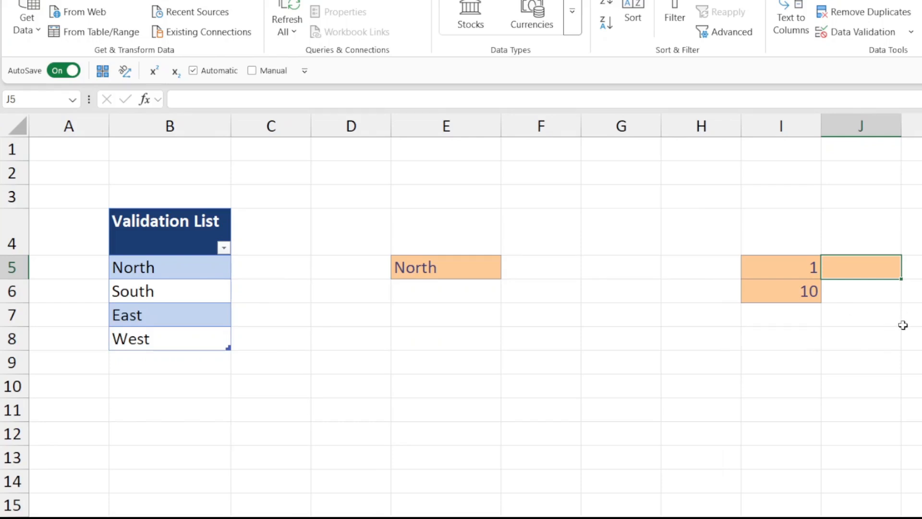
- With Ignore blank off, enter 4 in J5, try 11, and replace it with 4
type("4")
key("Return")
type("11")
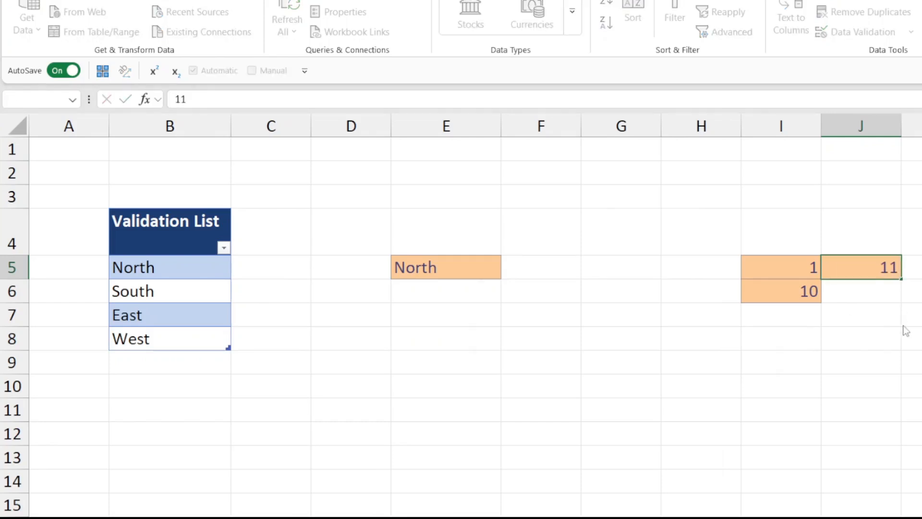
key("Return")
key("Return")
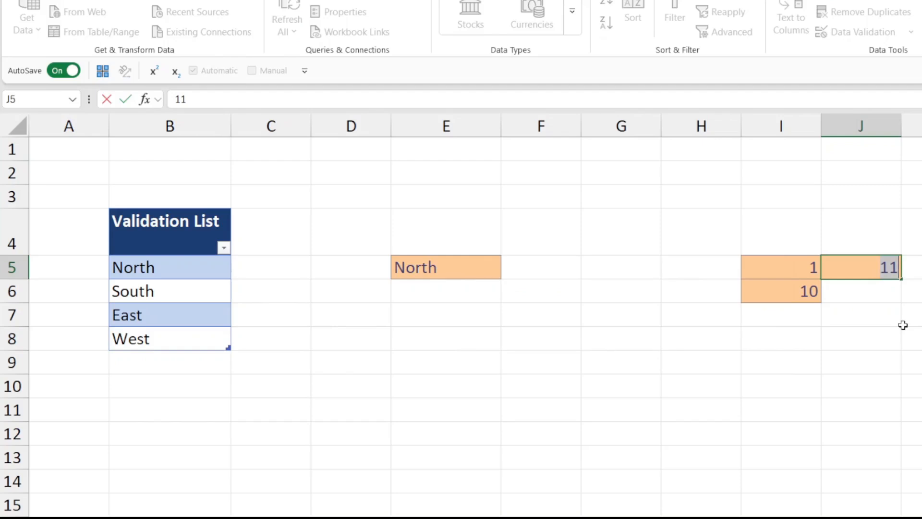
type("4")
key("Return")
- Clear the maximum limit in I6 and try 12, 4 and -3 in J5 against the blank limit
key("Delete")
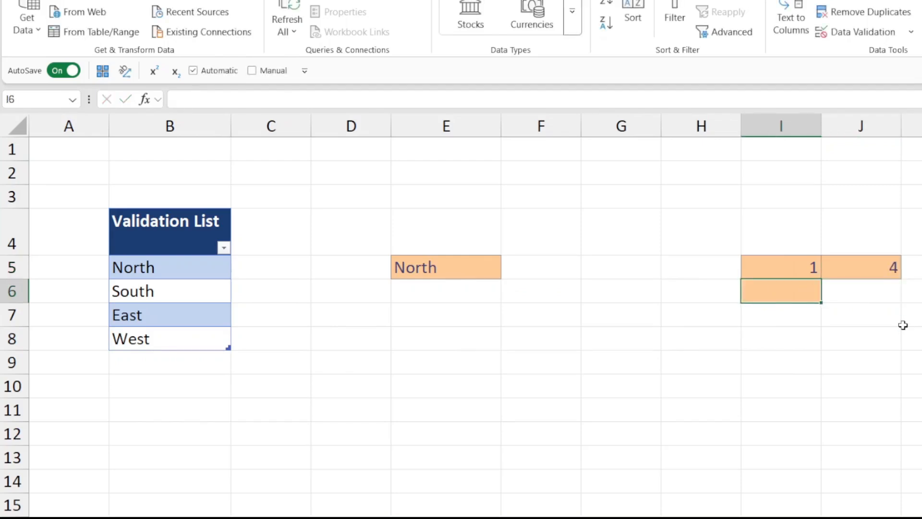
key("Up")
key("Right")
type("12")
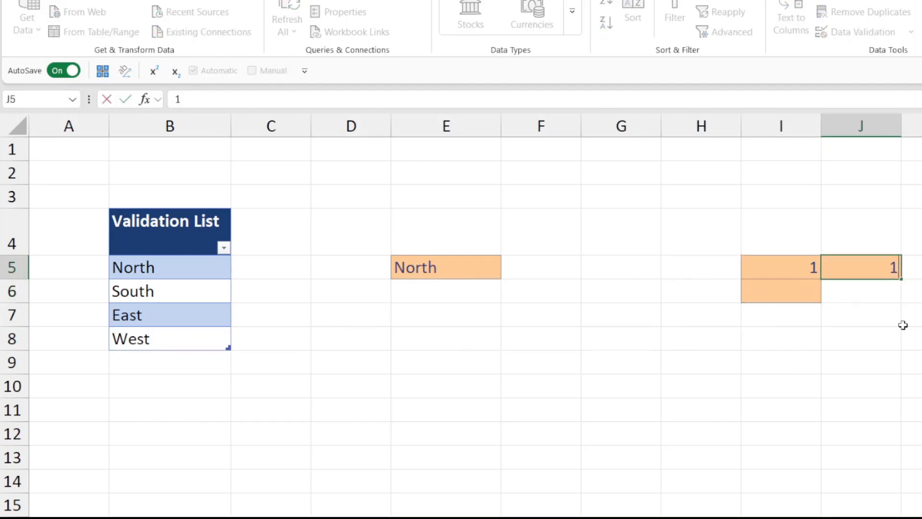
key("Return")
key("Return")
type("4")
key("Return")
key("Return")
type("-3")
key("Return")
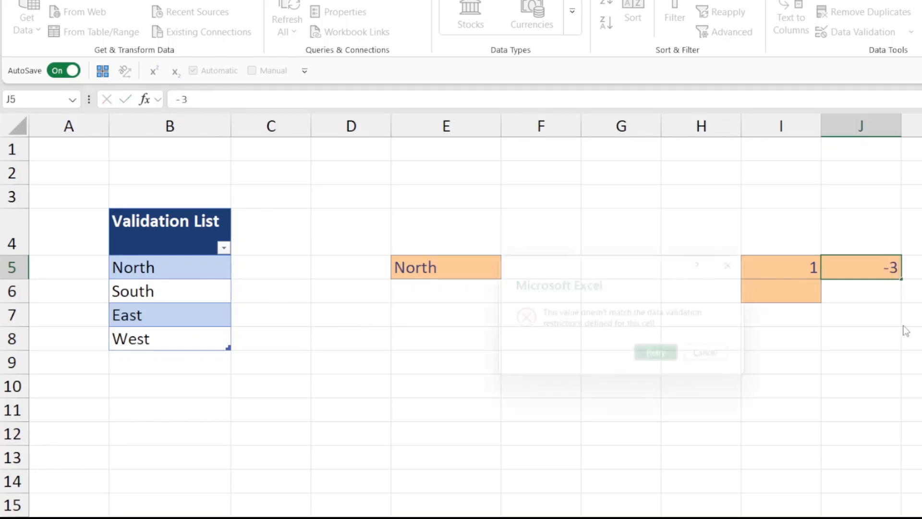
key("Escape")
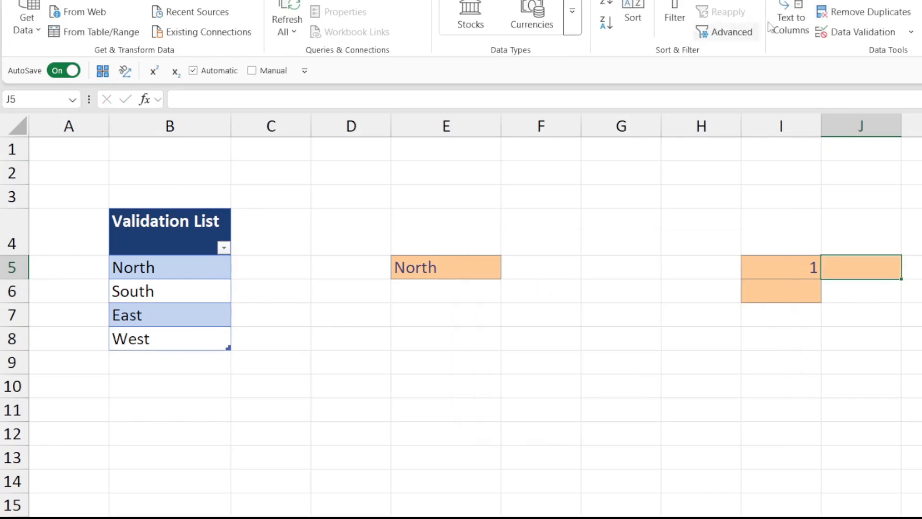
- Turn Ignore blank back on in the data validation of J5
left_click(855, 32)
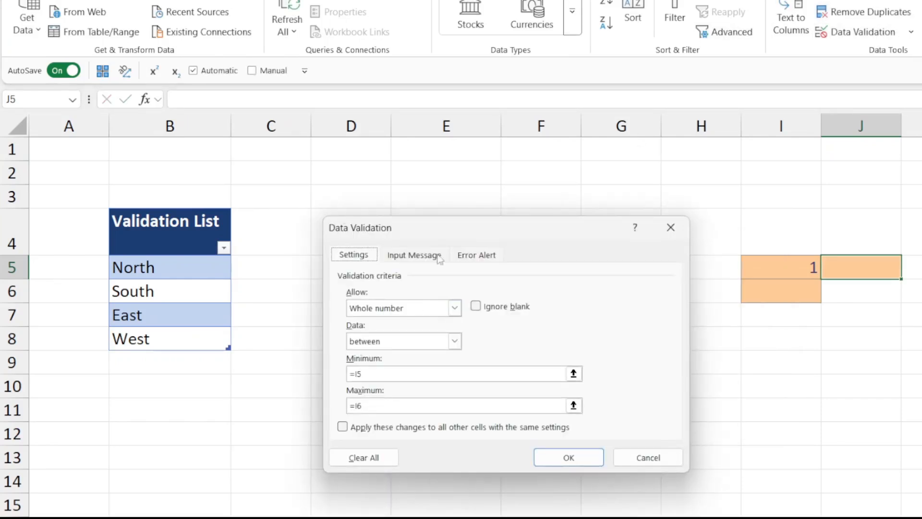
left_click(476, 306)
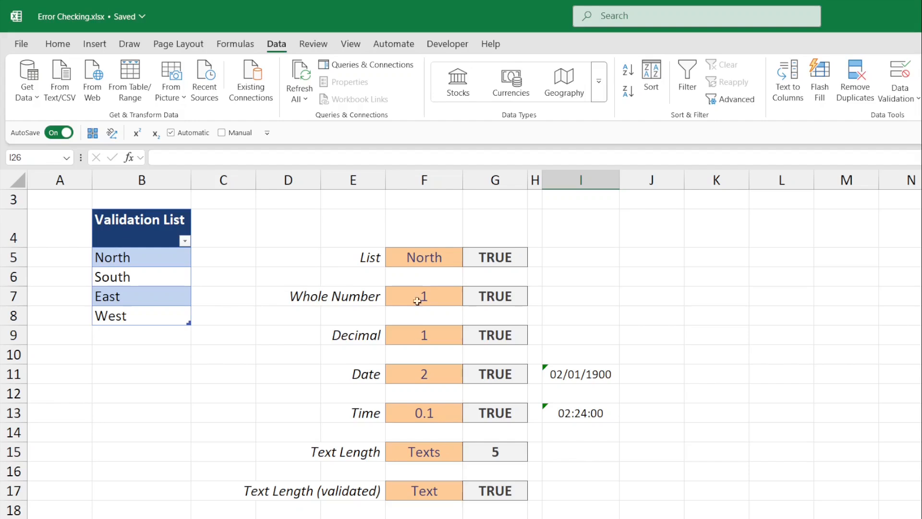
- Test the list check formula in G5 by entering North East in F5, and reset F5 to North
left_click(432, 259)
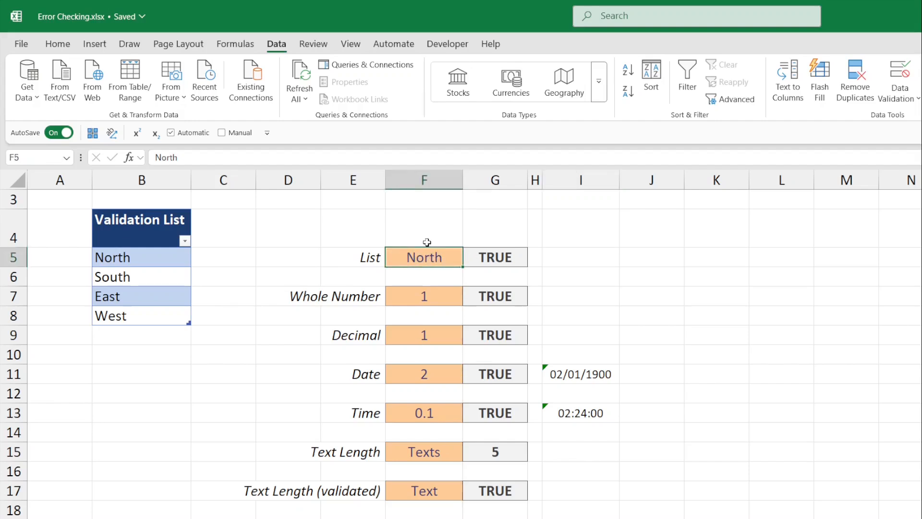
left_click(498, 259)
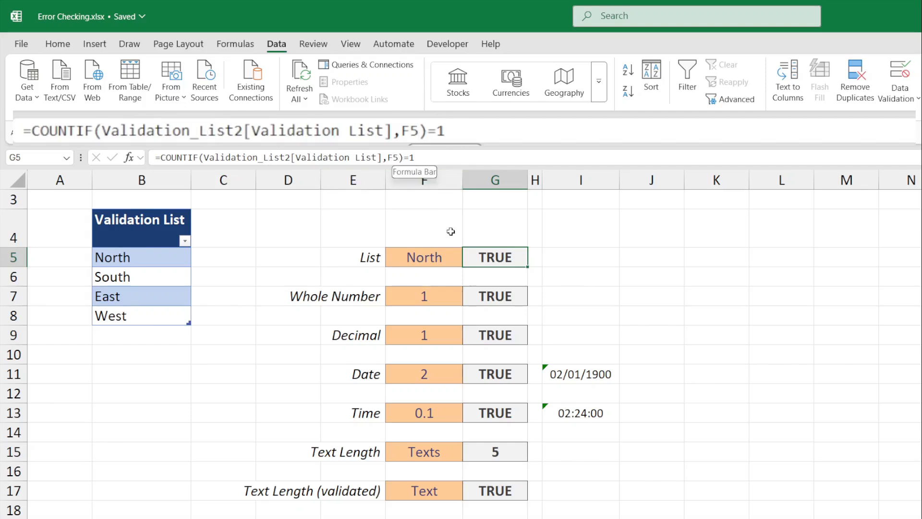
left_click(444, 257)
type("North East")
key("Return")
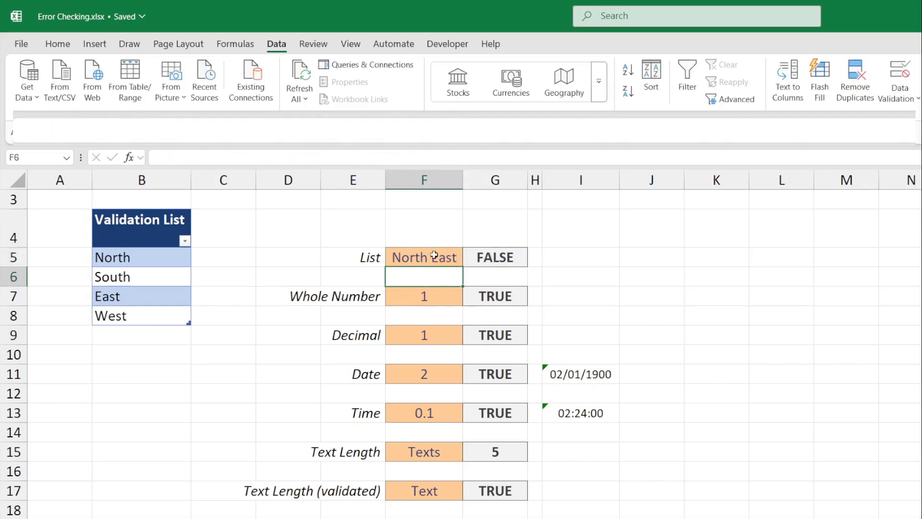
left_click(494, 262)
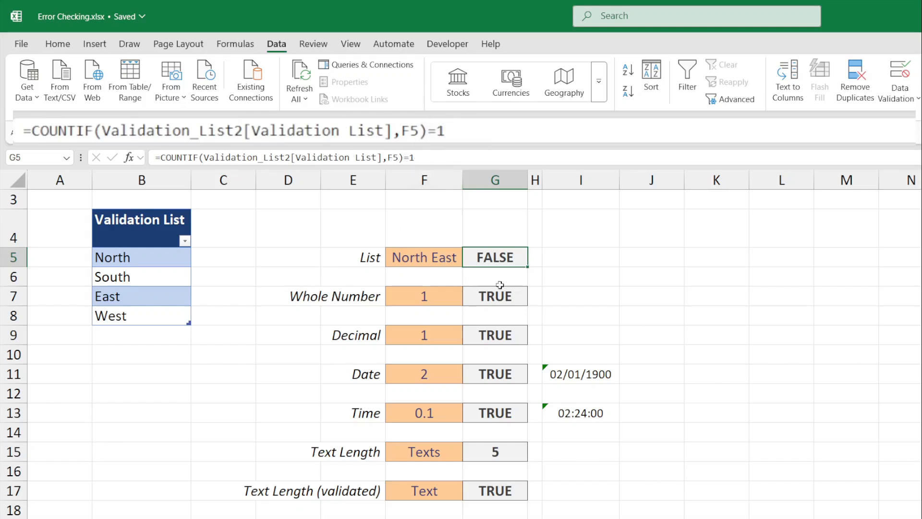
left_click(412, 264)
type("North")
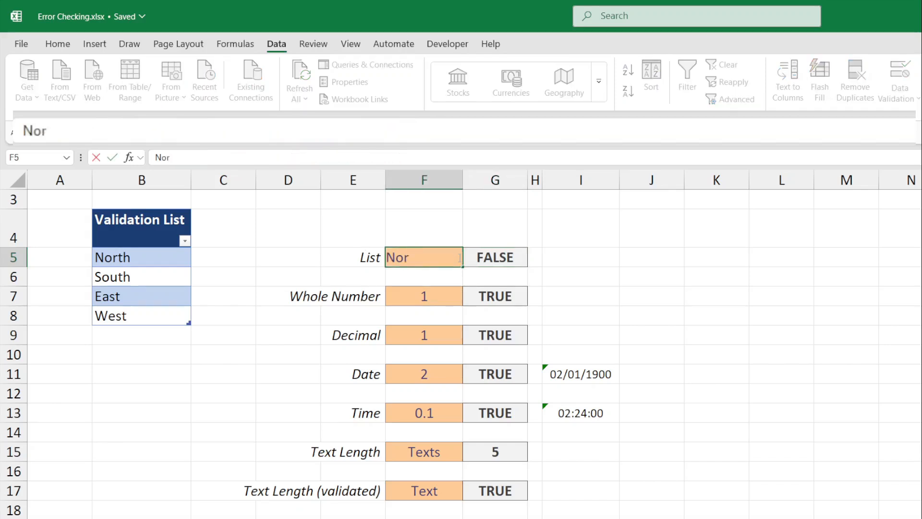
key("Return")
key("Return")
- Examine the check formulas for whole number, decimal, date, time and text length in G7 to G15
left_click(483, 296)
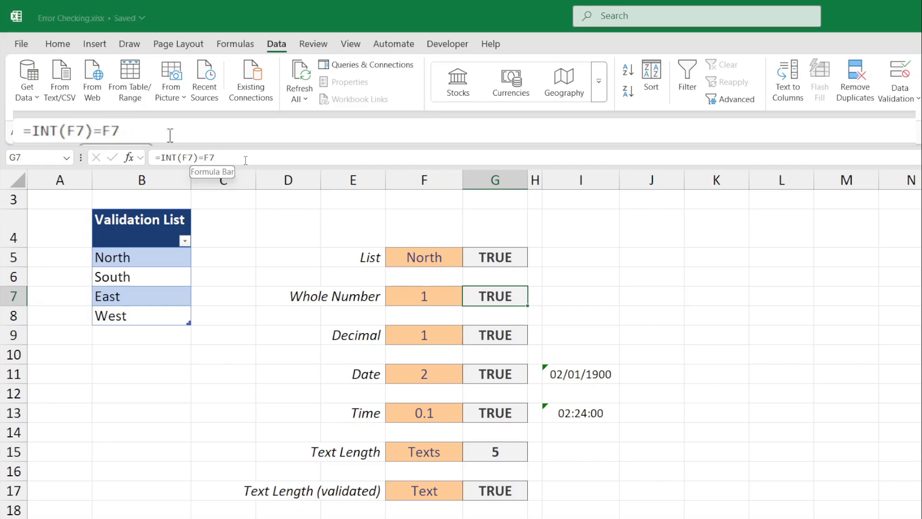
left_click(483, 334)
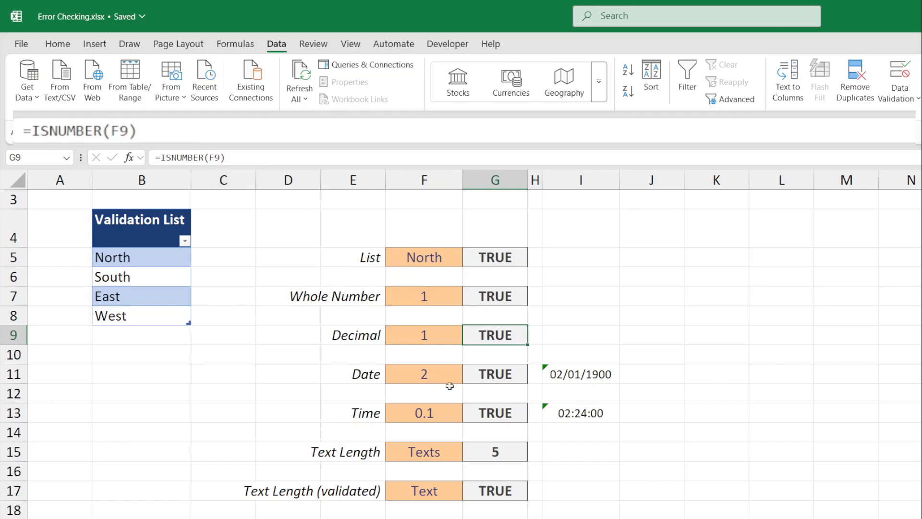
left_click(498, 375)
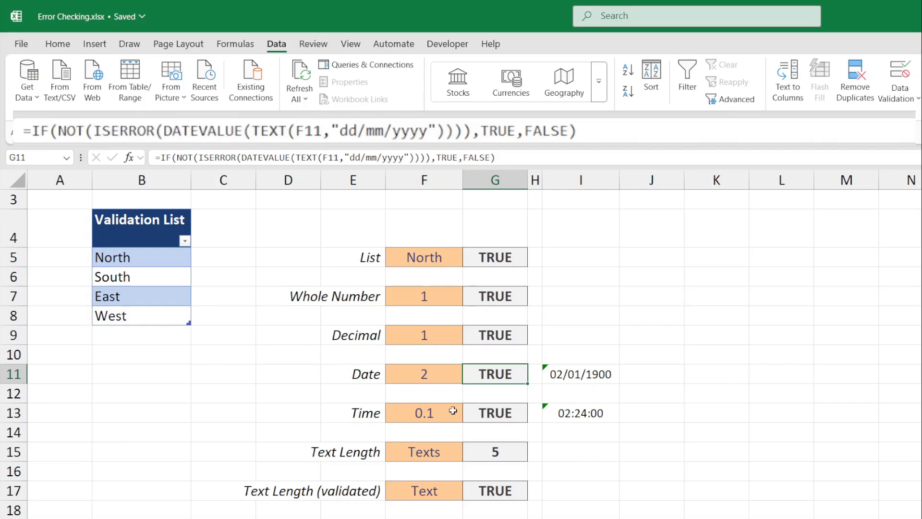
left_click(484, 407)
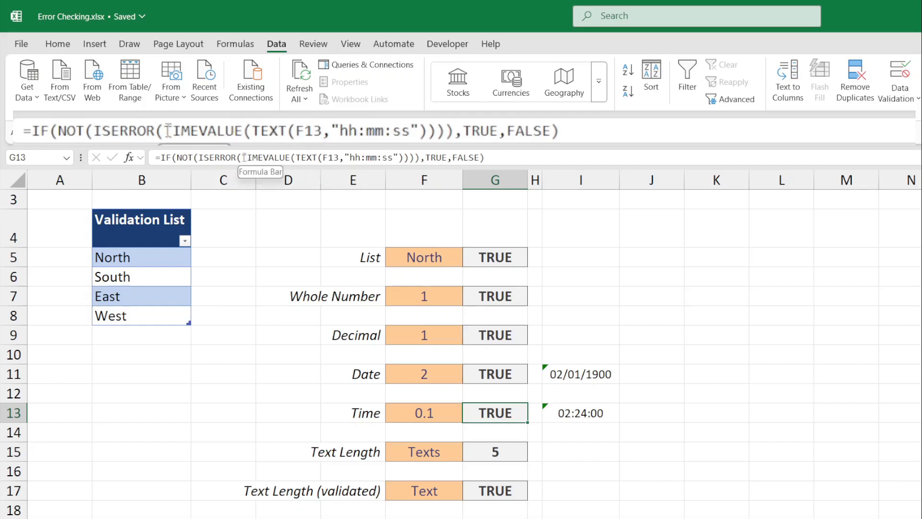
left_click_drag(445, 374, 441, 410)
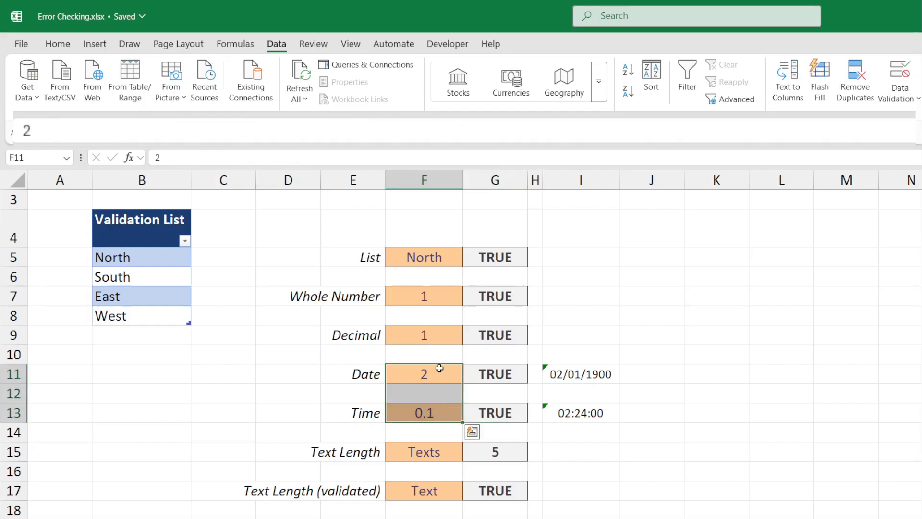
left_click(440, 369)
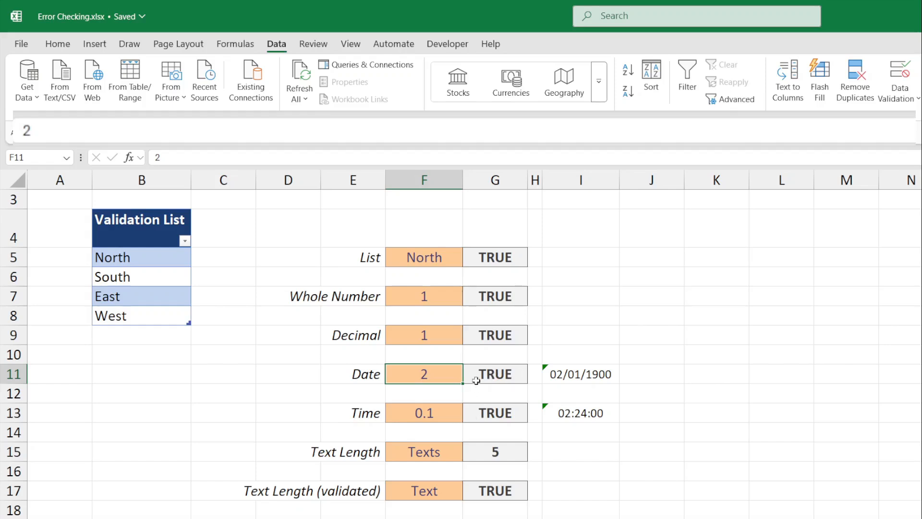
left_click(494, 374)
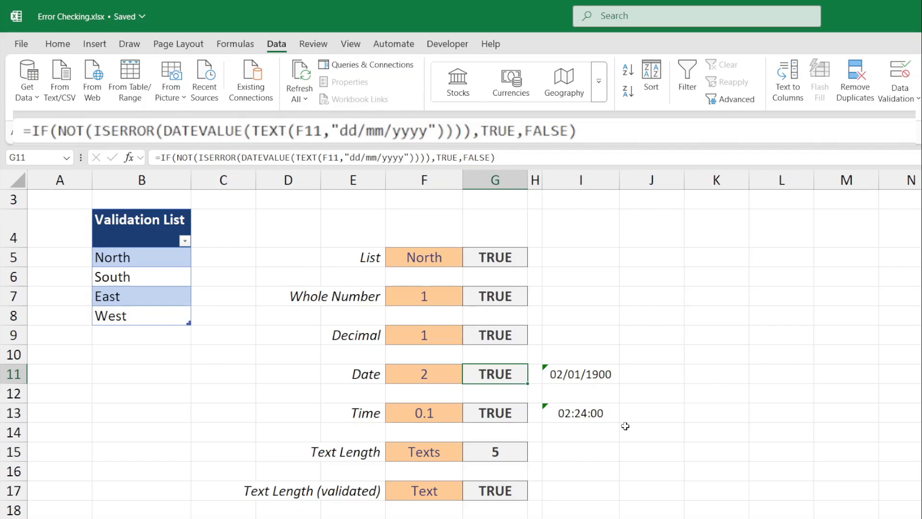
left_click(492, 455)
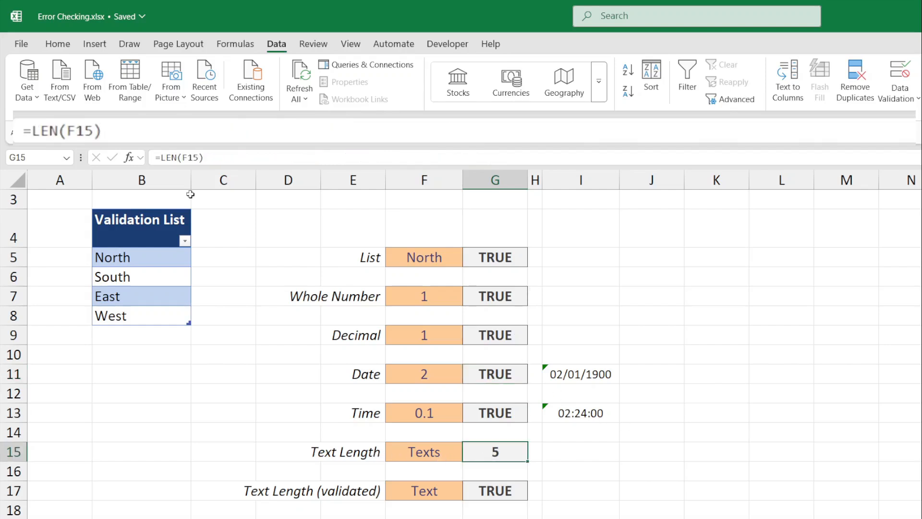
- Change the Text Length input in F15 to Text
left_click(460, 452)
type("Text")
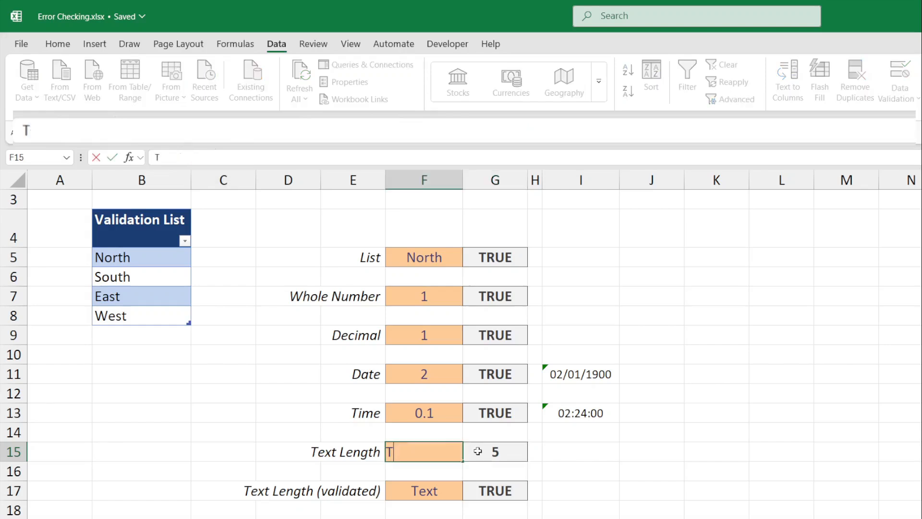
key("Return")
- Examine the validated text length formula in G17, testing it with T in F17 before restoring Text
left_click(484, 489)
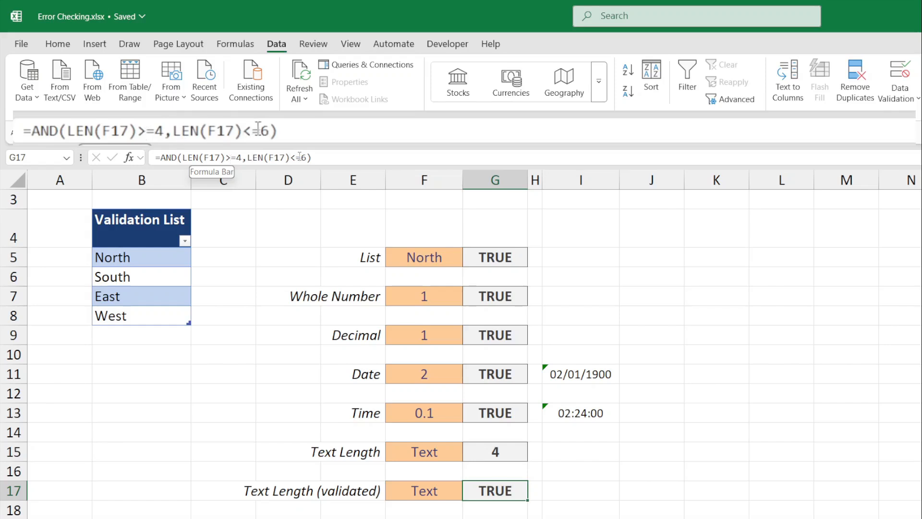
left_click(426, 490)
type("T")
key("Return")
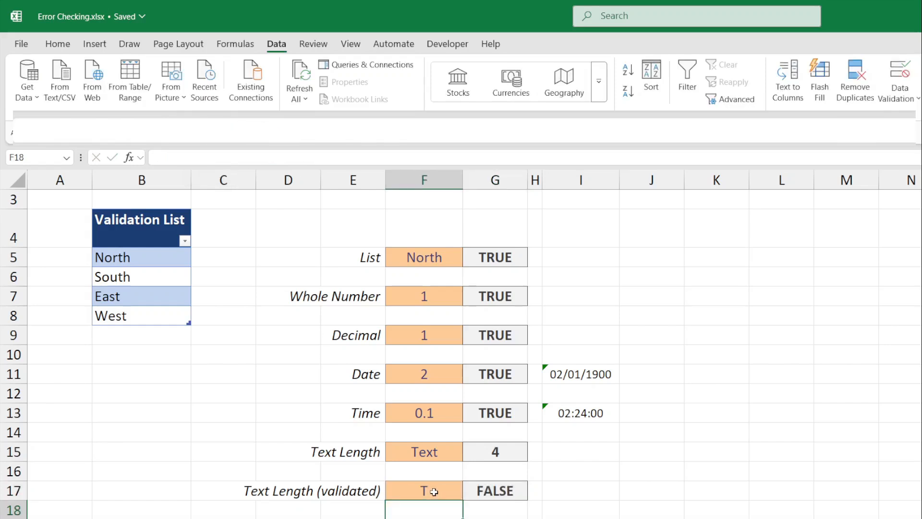
left_click(449, 490)
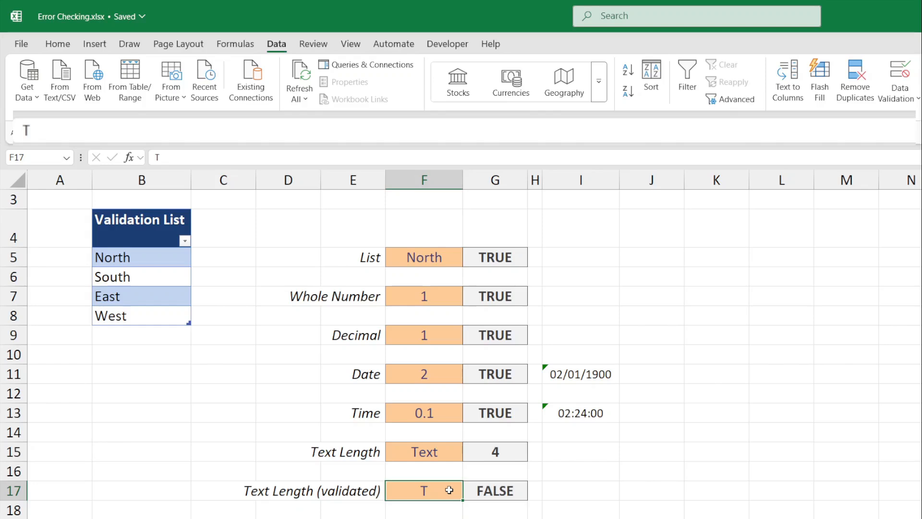
type("Text")
key("Return")
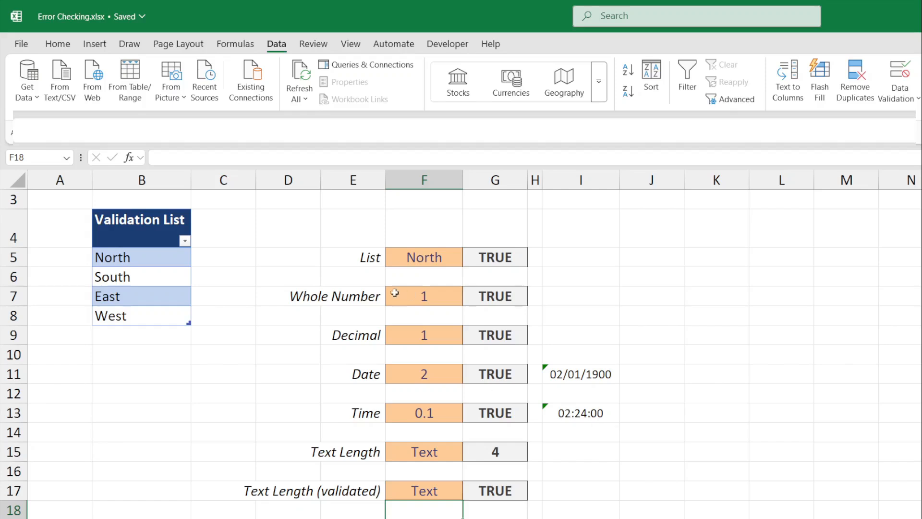
left_click(485, 294)
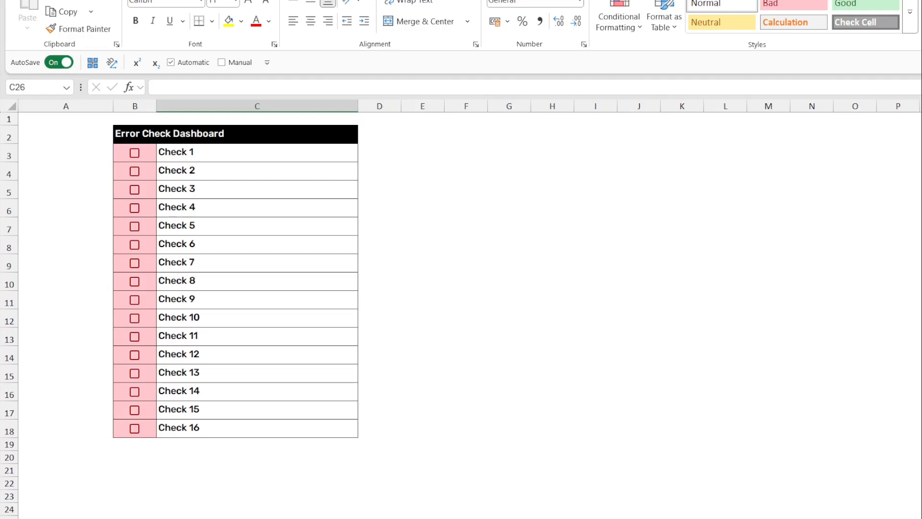
- Tick Check 2, Check 6, Check 9 and Check 4 in the Error Check Dashboard, unticking Check 2 again
left_click(131, 169)
left_click(135, 244)
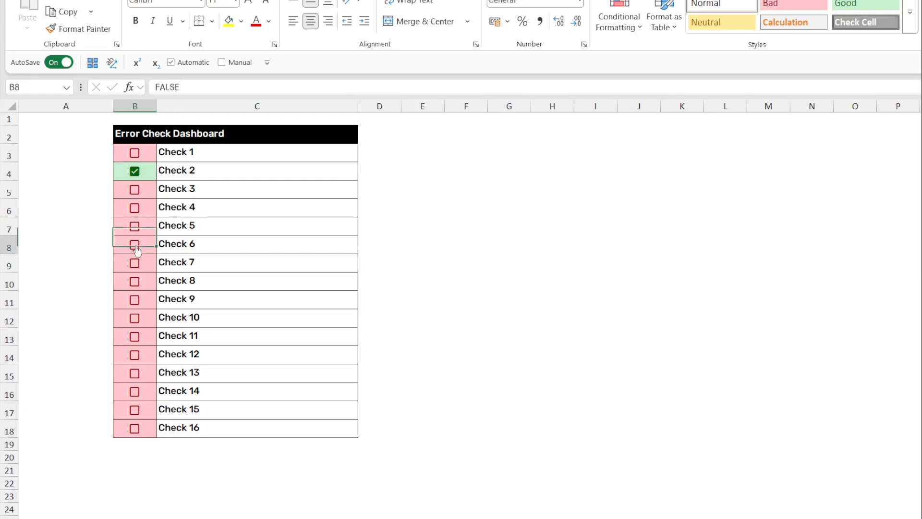
left_click(134, 300)
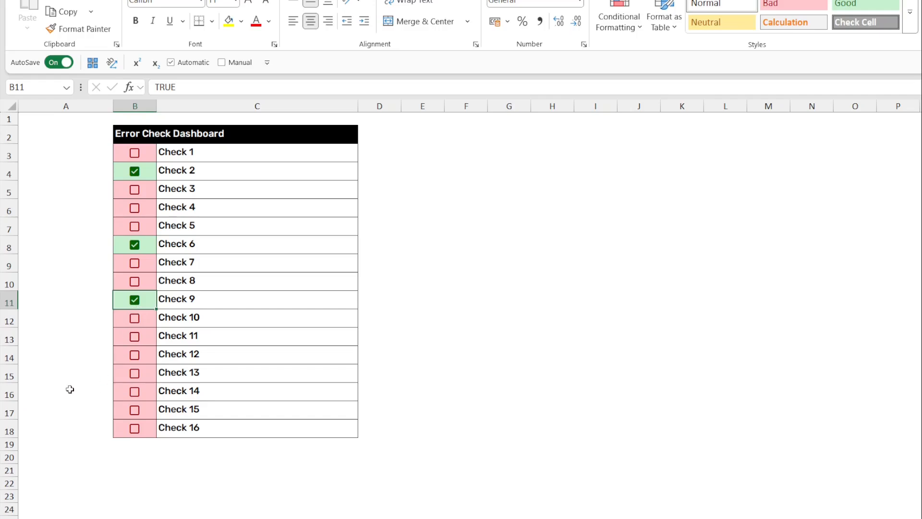
left_click(129, 172)
left_click(135, 208)
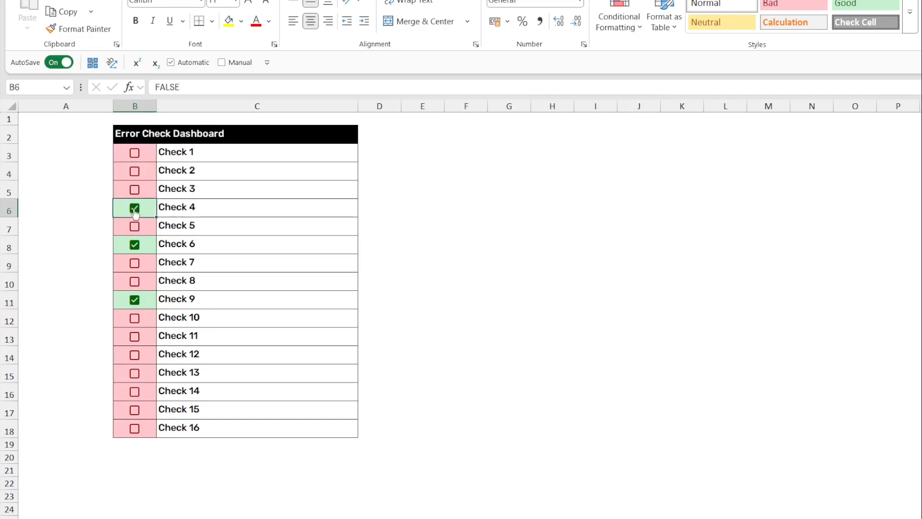